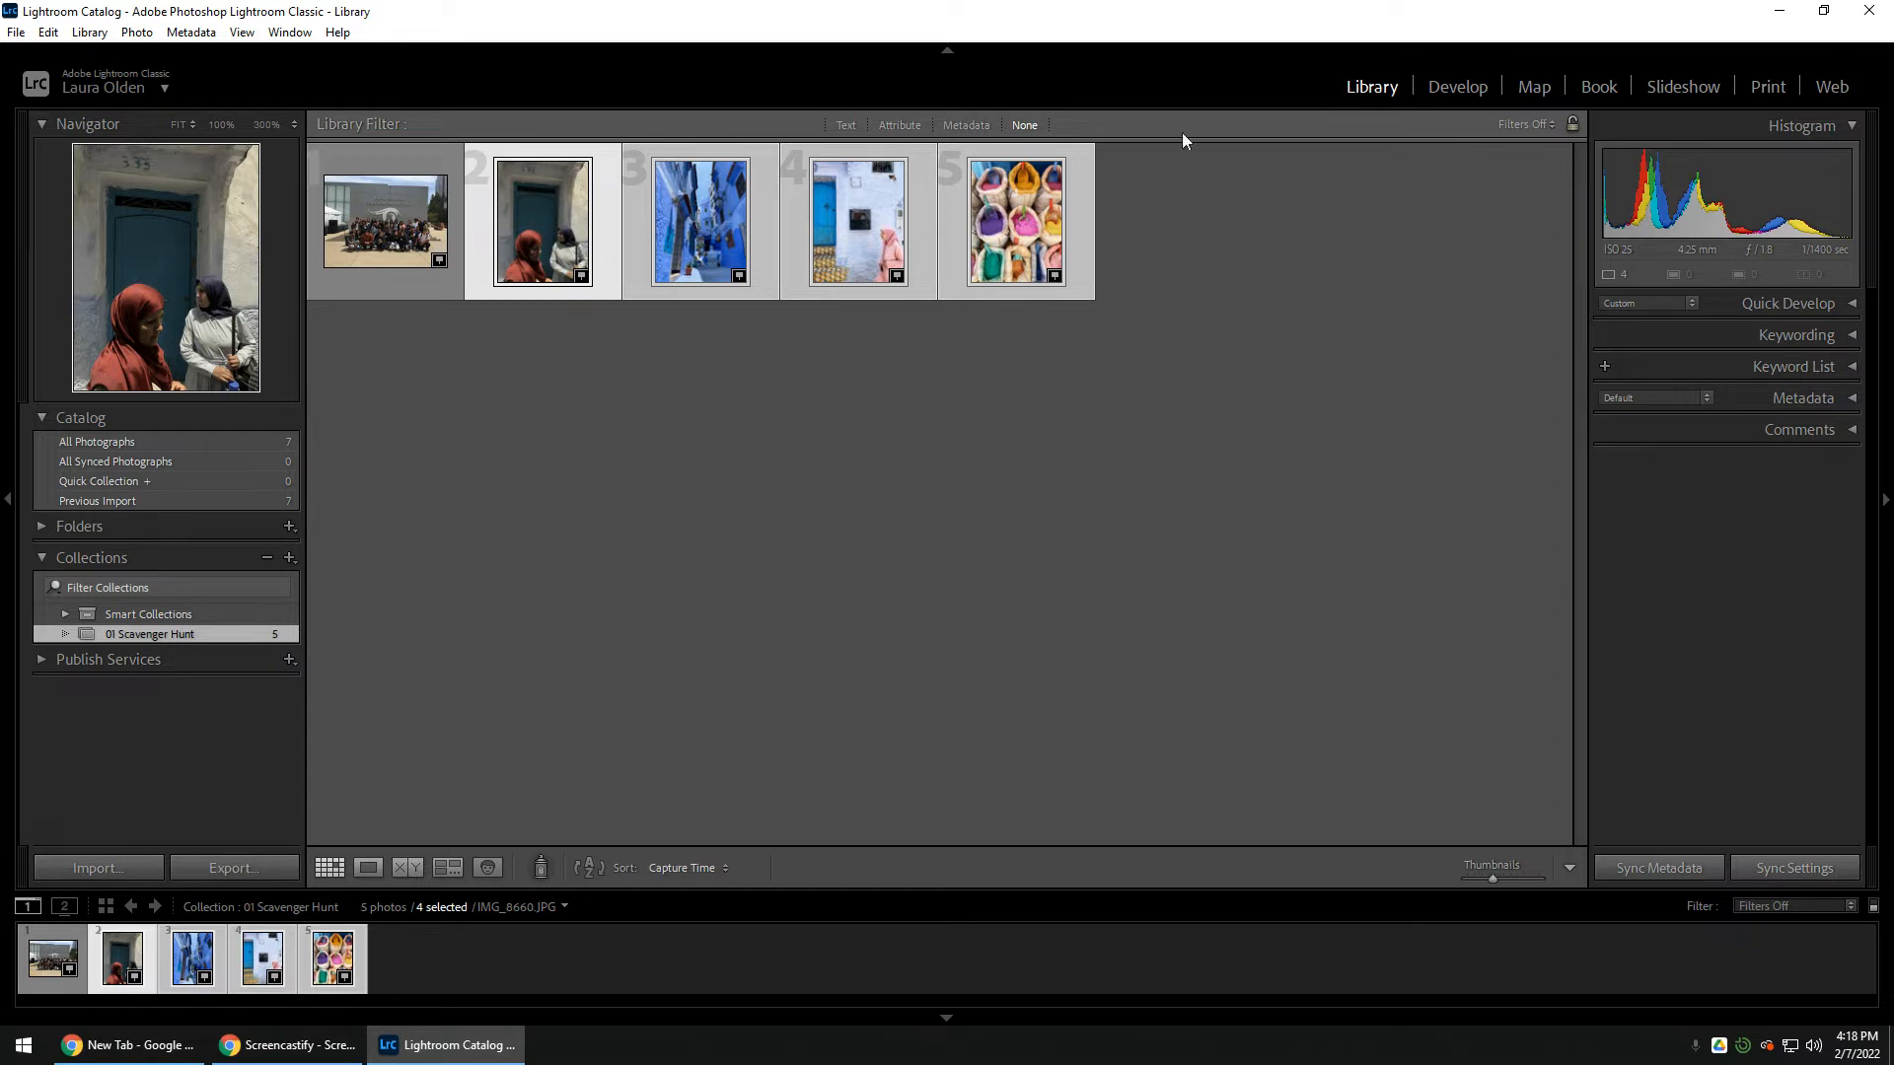
# Open the export settings for the four selected photos and set the export location to Specific folder.
pyautogui.click(233, 868)
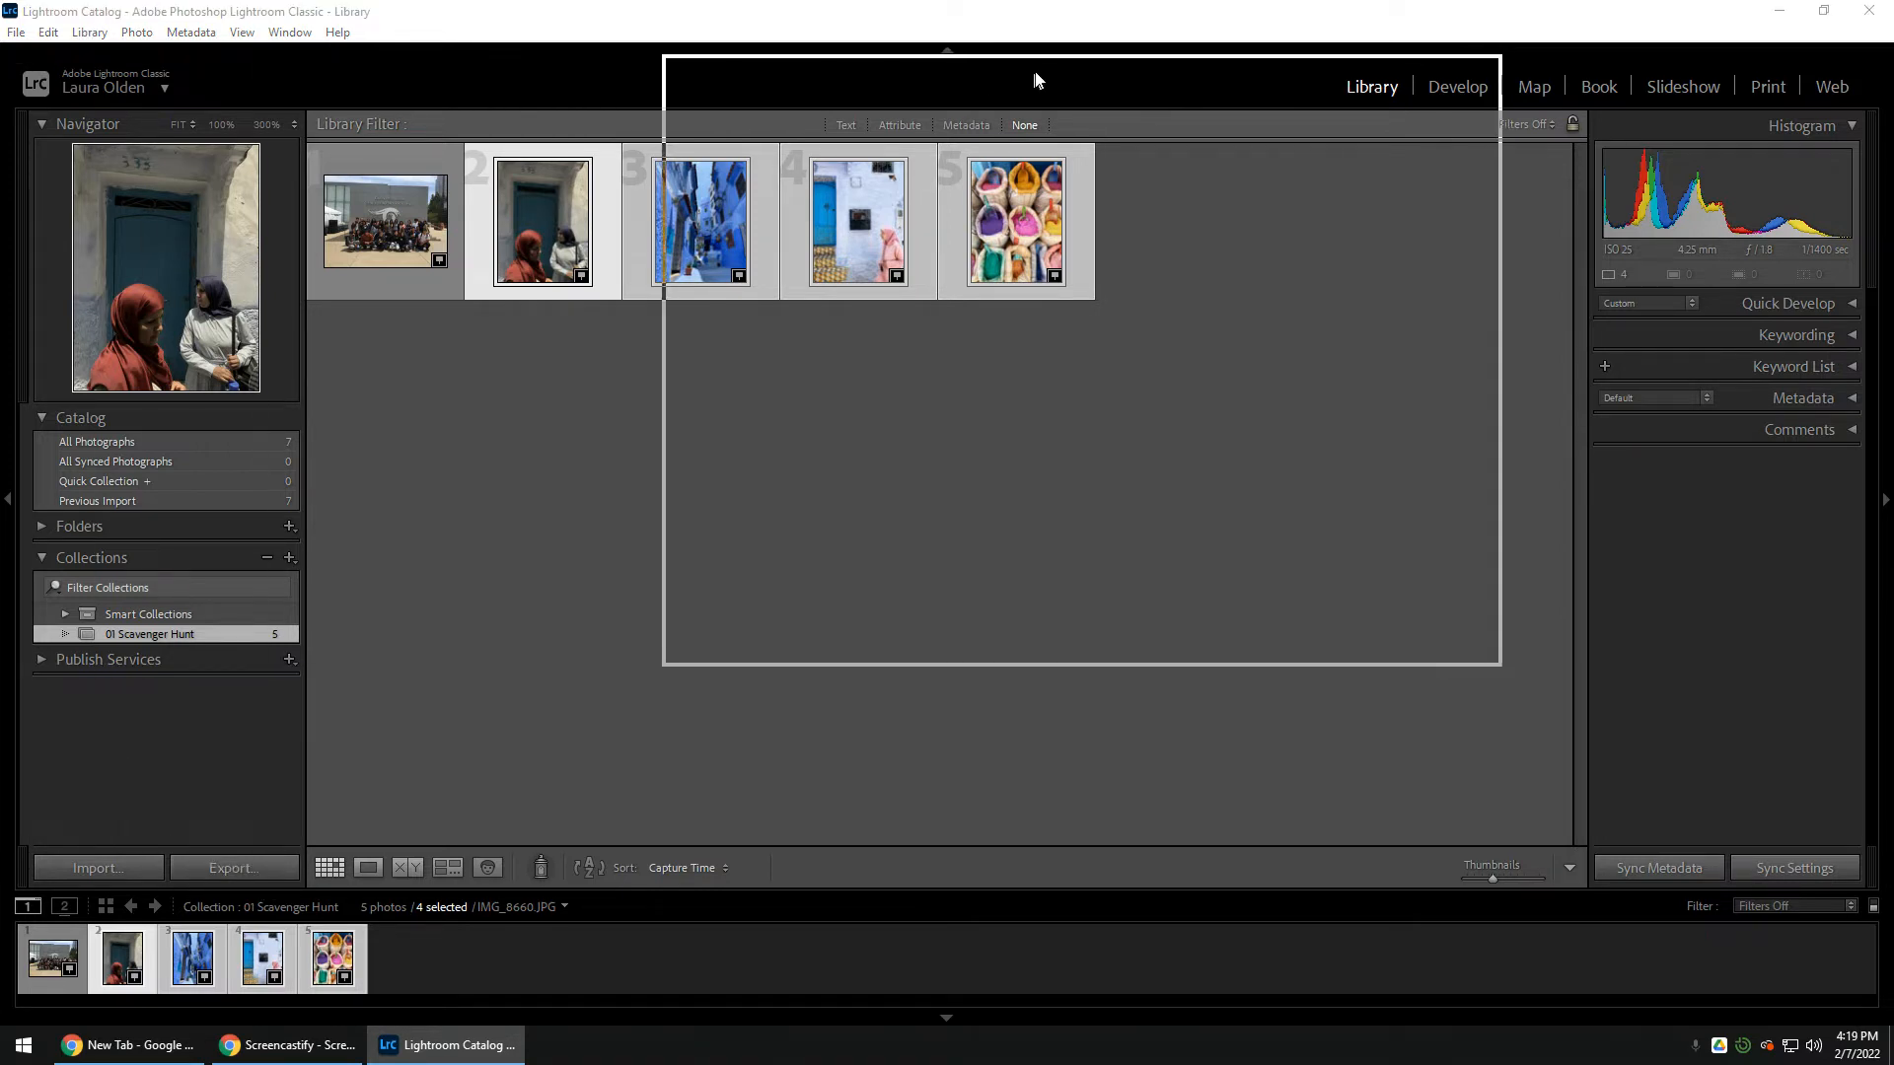
pyautogui.moveTo(983, 168); pyautogui.dragTo(920, 207)
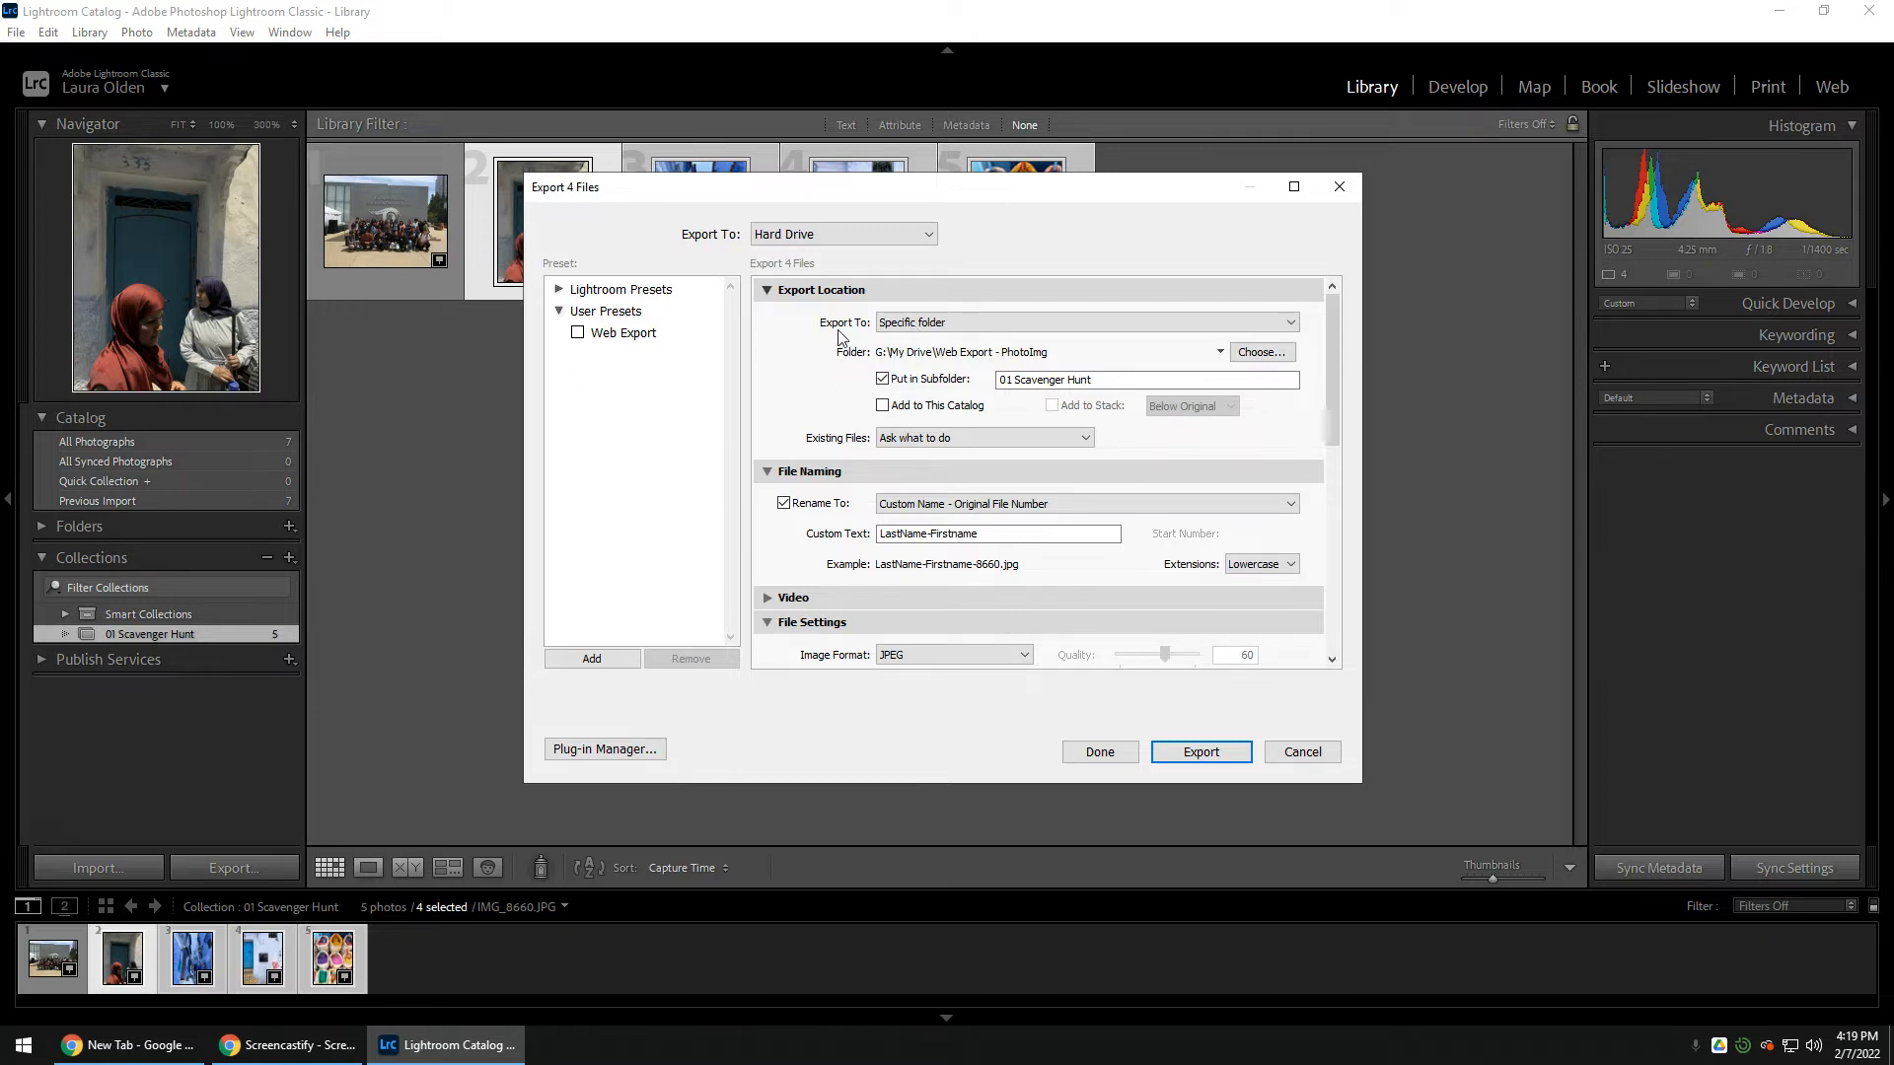
pyautogui.click(923, 325)
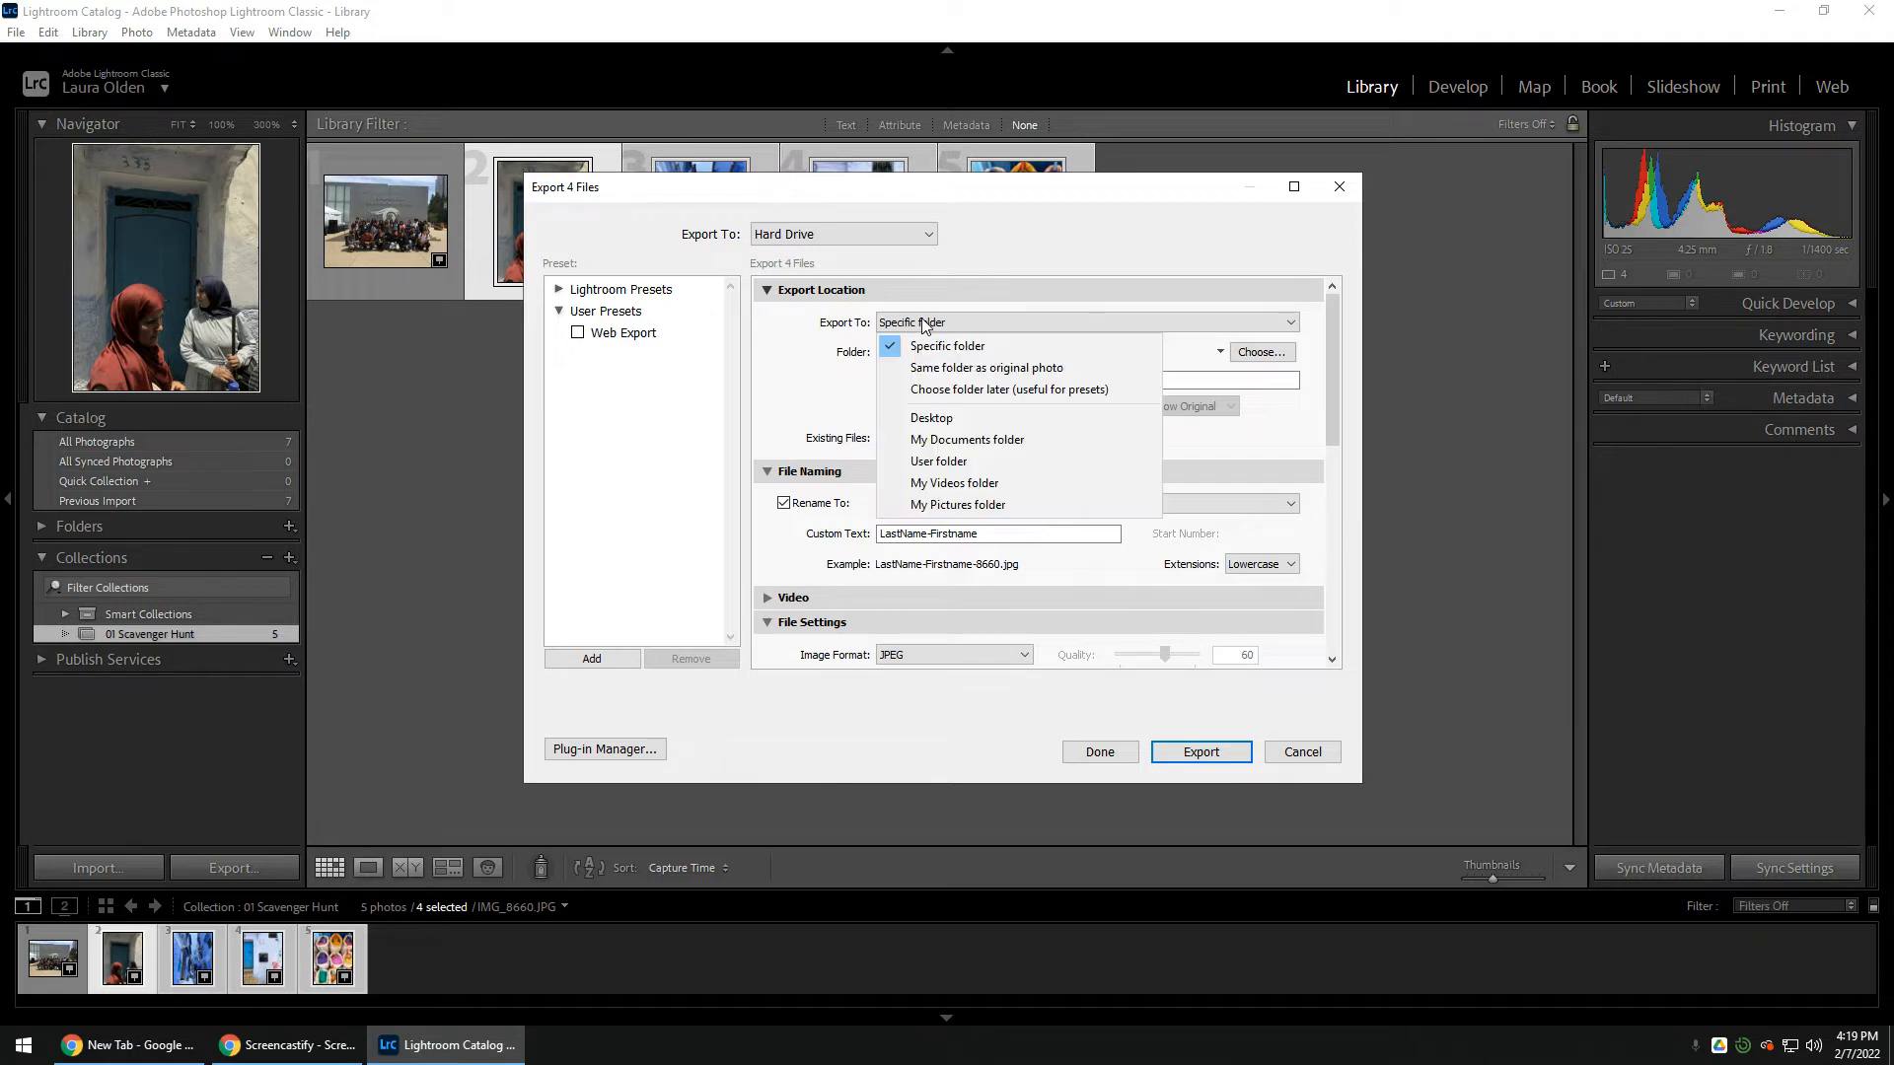
pyautogui.click(984, 348)
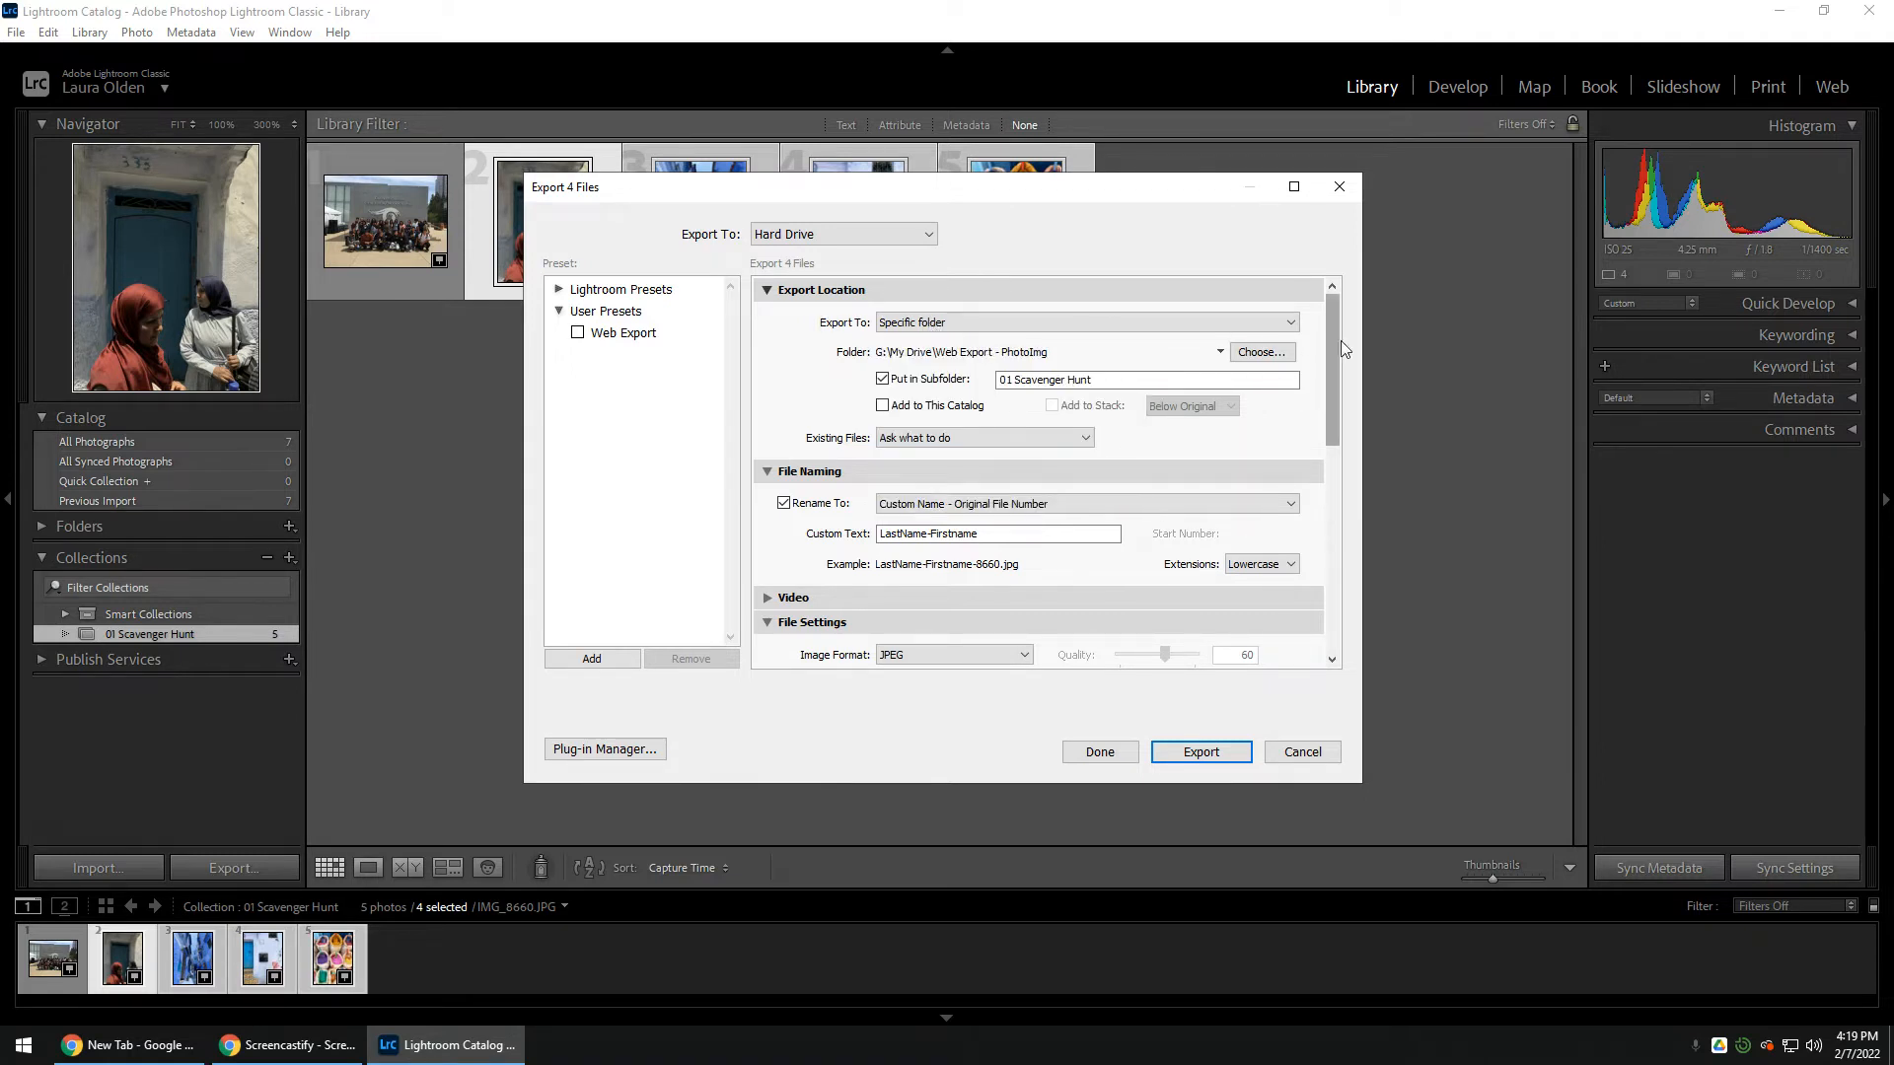
# Start choosing the export folder and browse to My Drive on Google Drive (G:).
pyautogui.click(1238, 357)
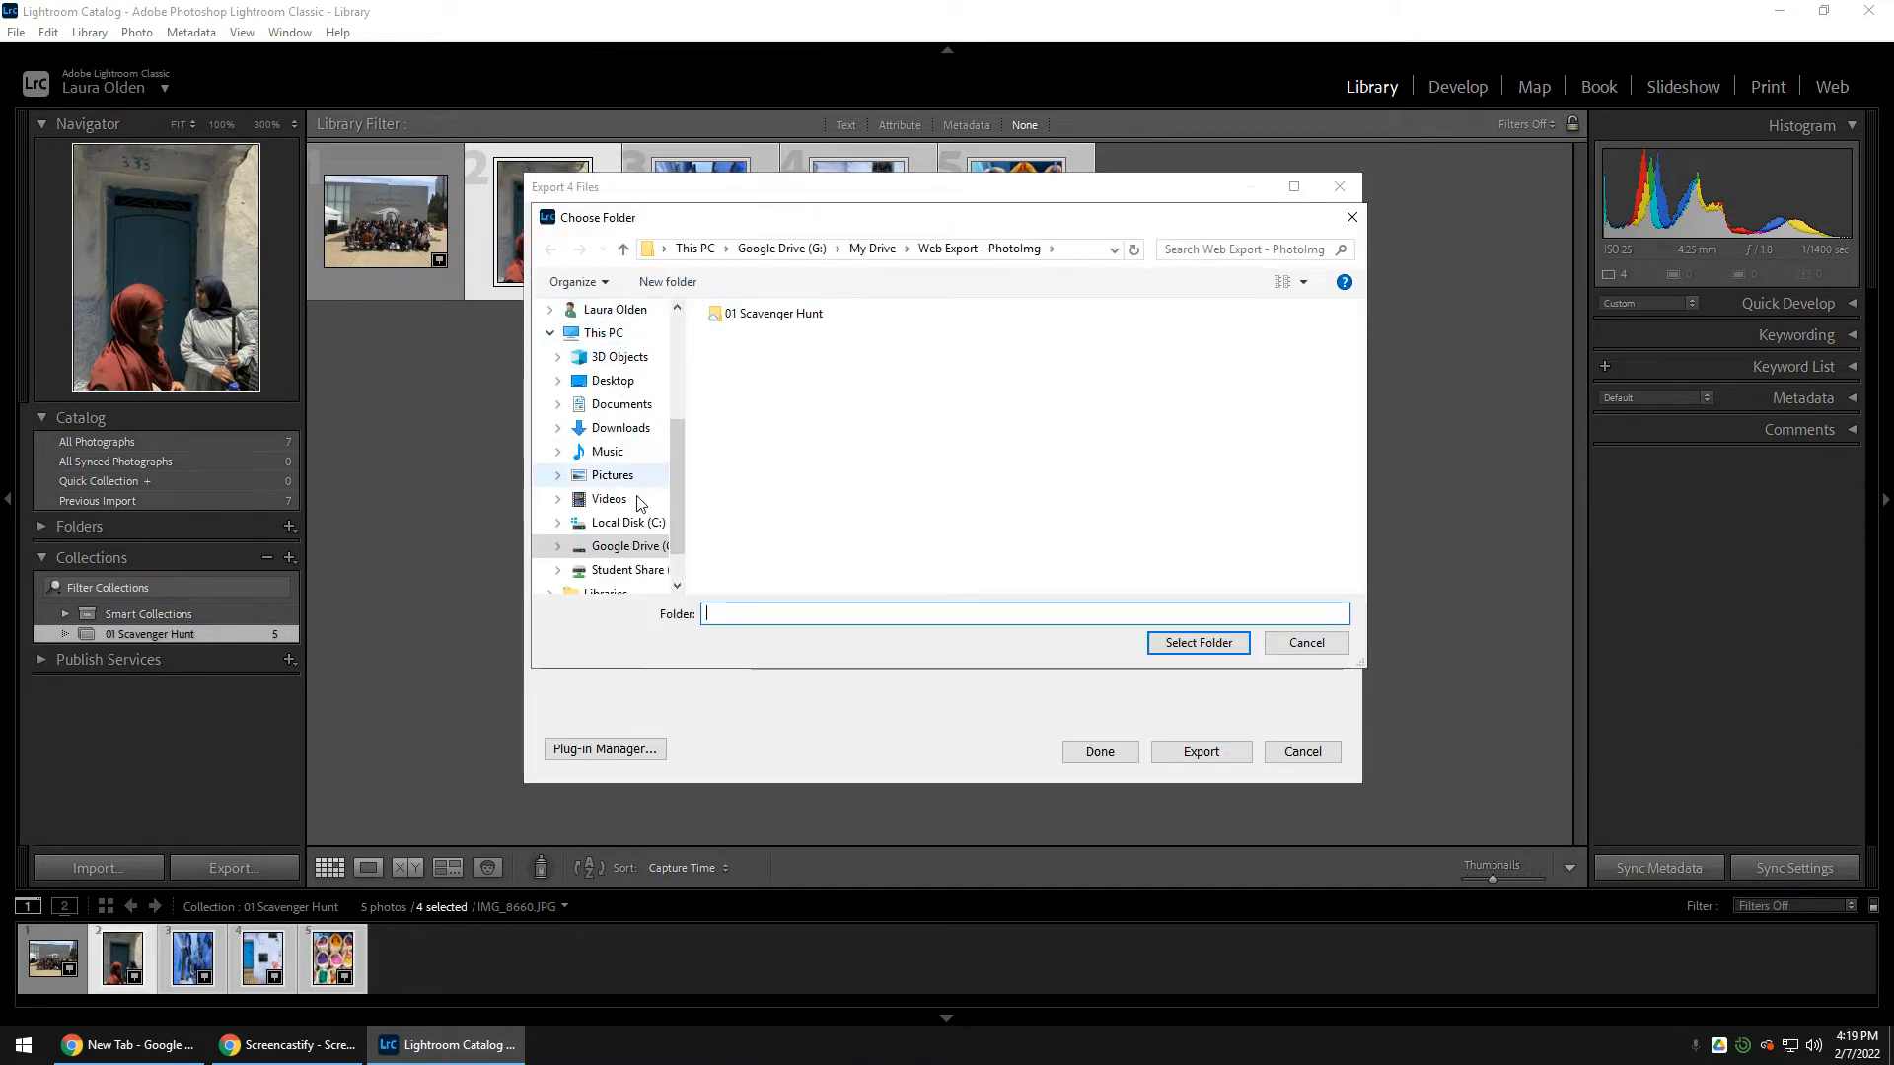
pyautogui.click(626, 525)
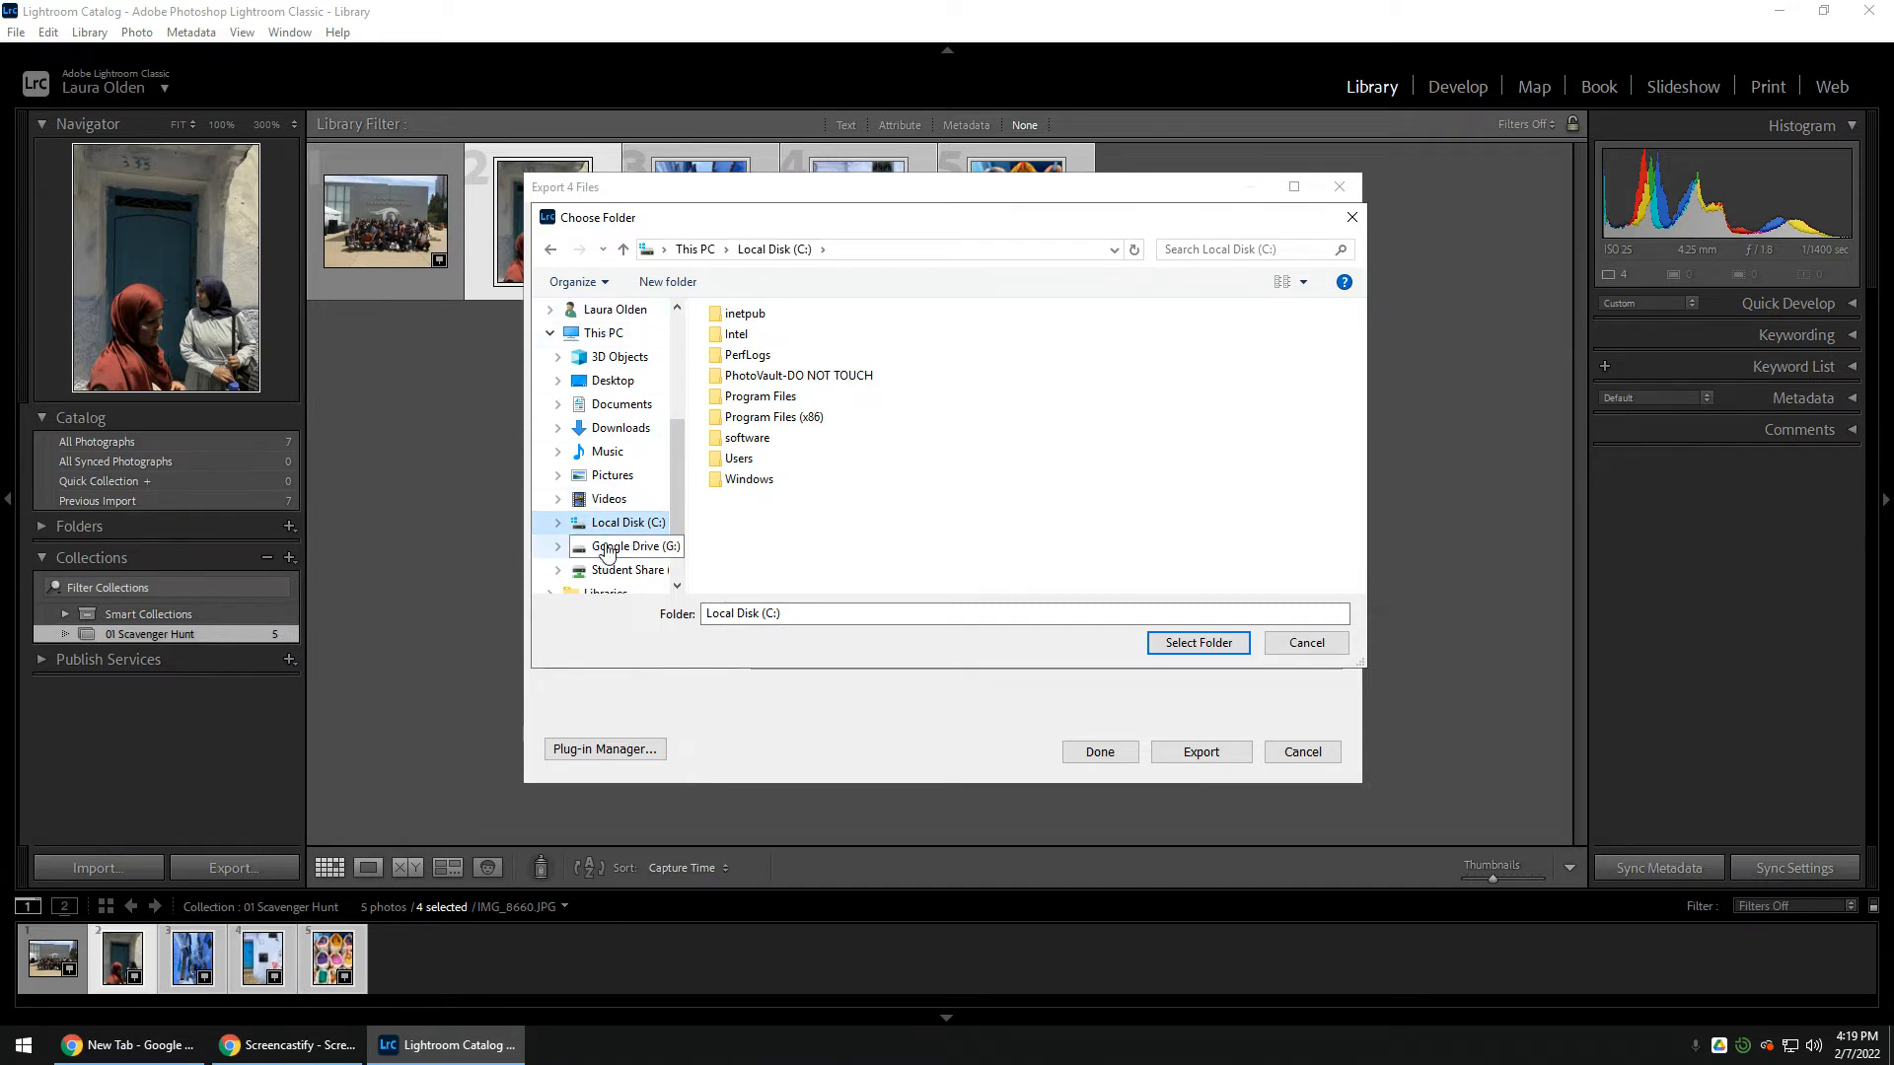
pyautogui.click(607, 551)
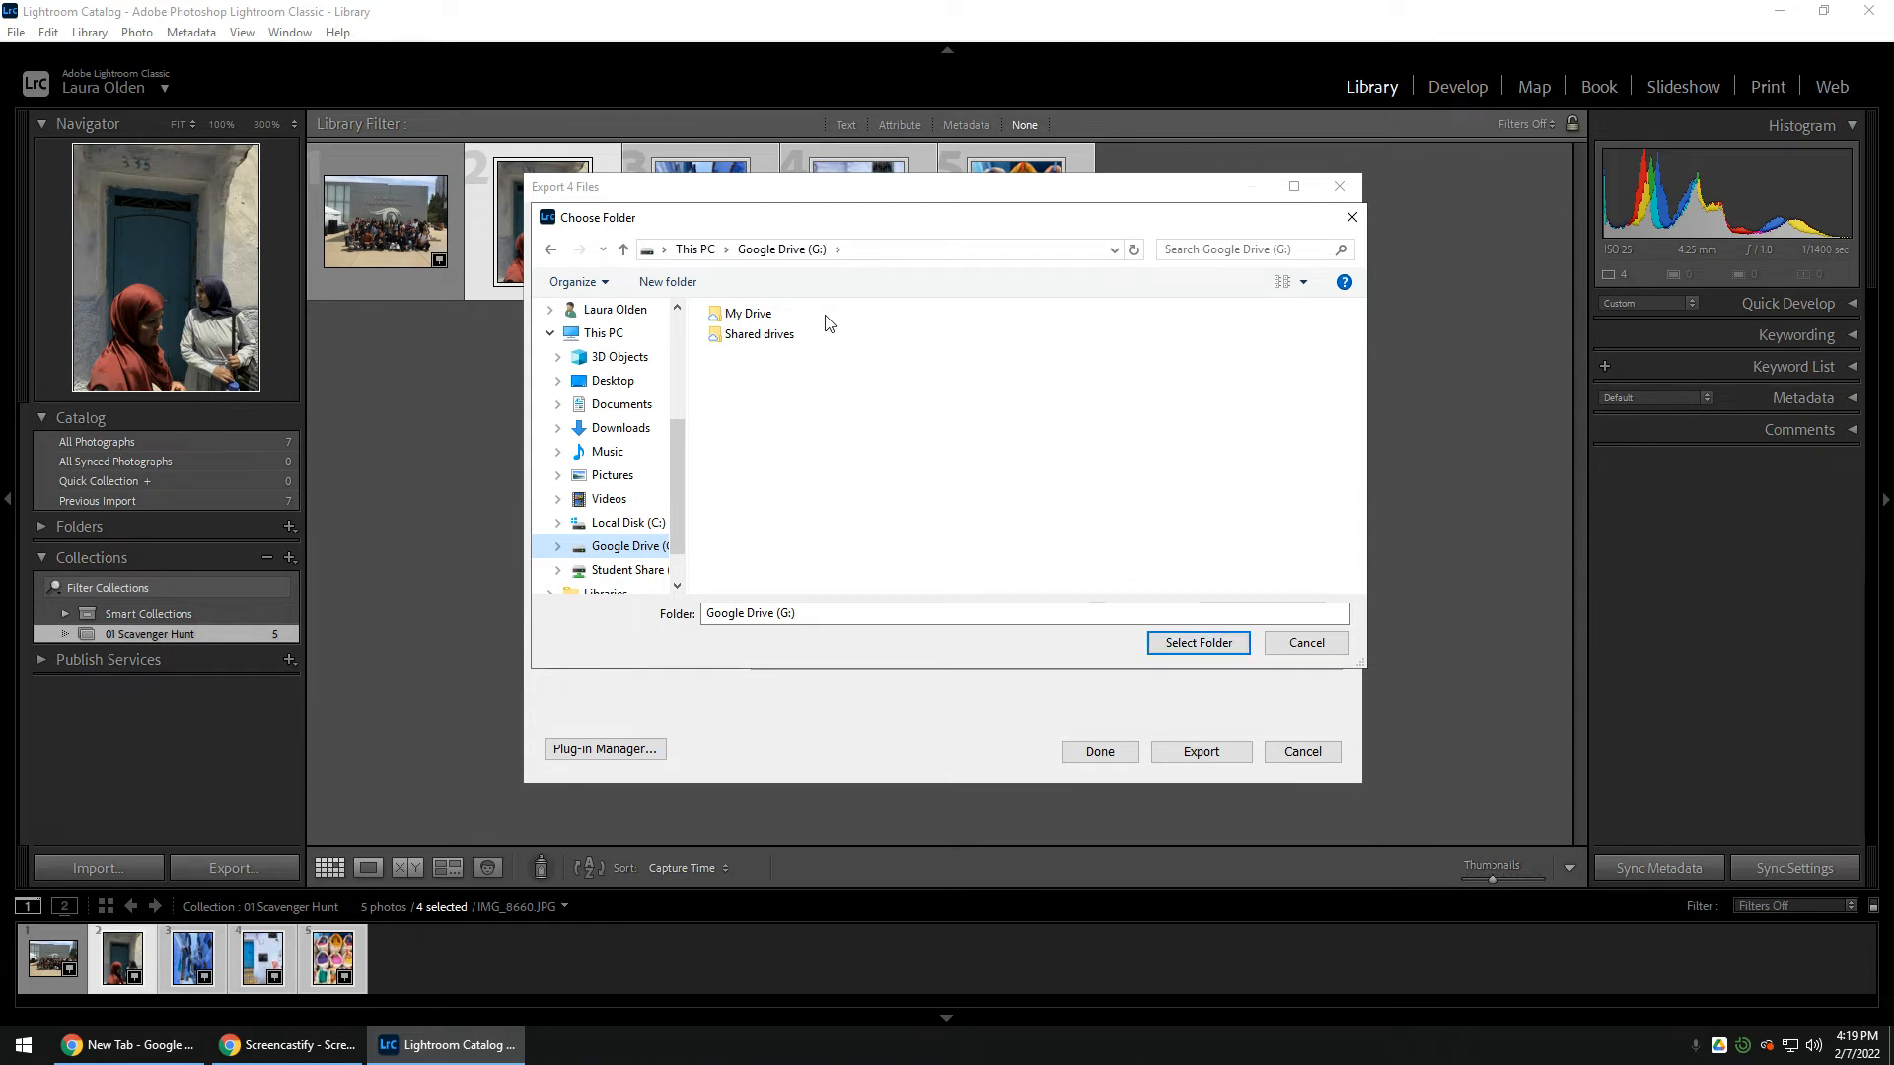
pyautogui.doubleClick(758, 314)
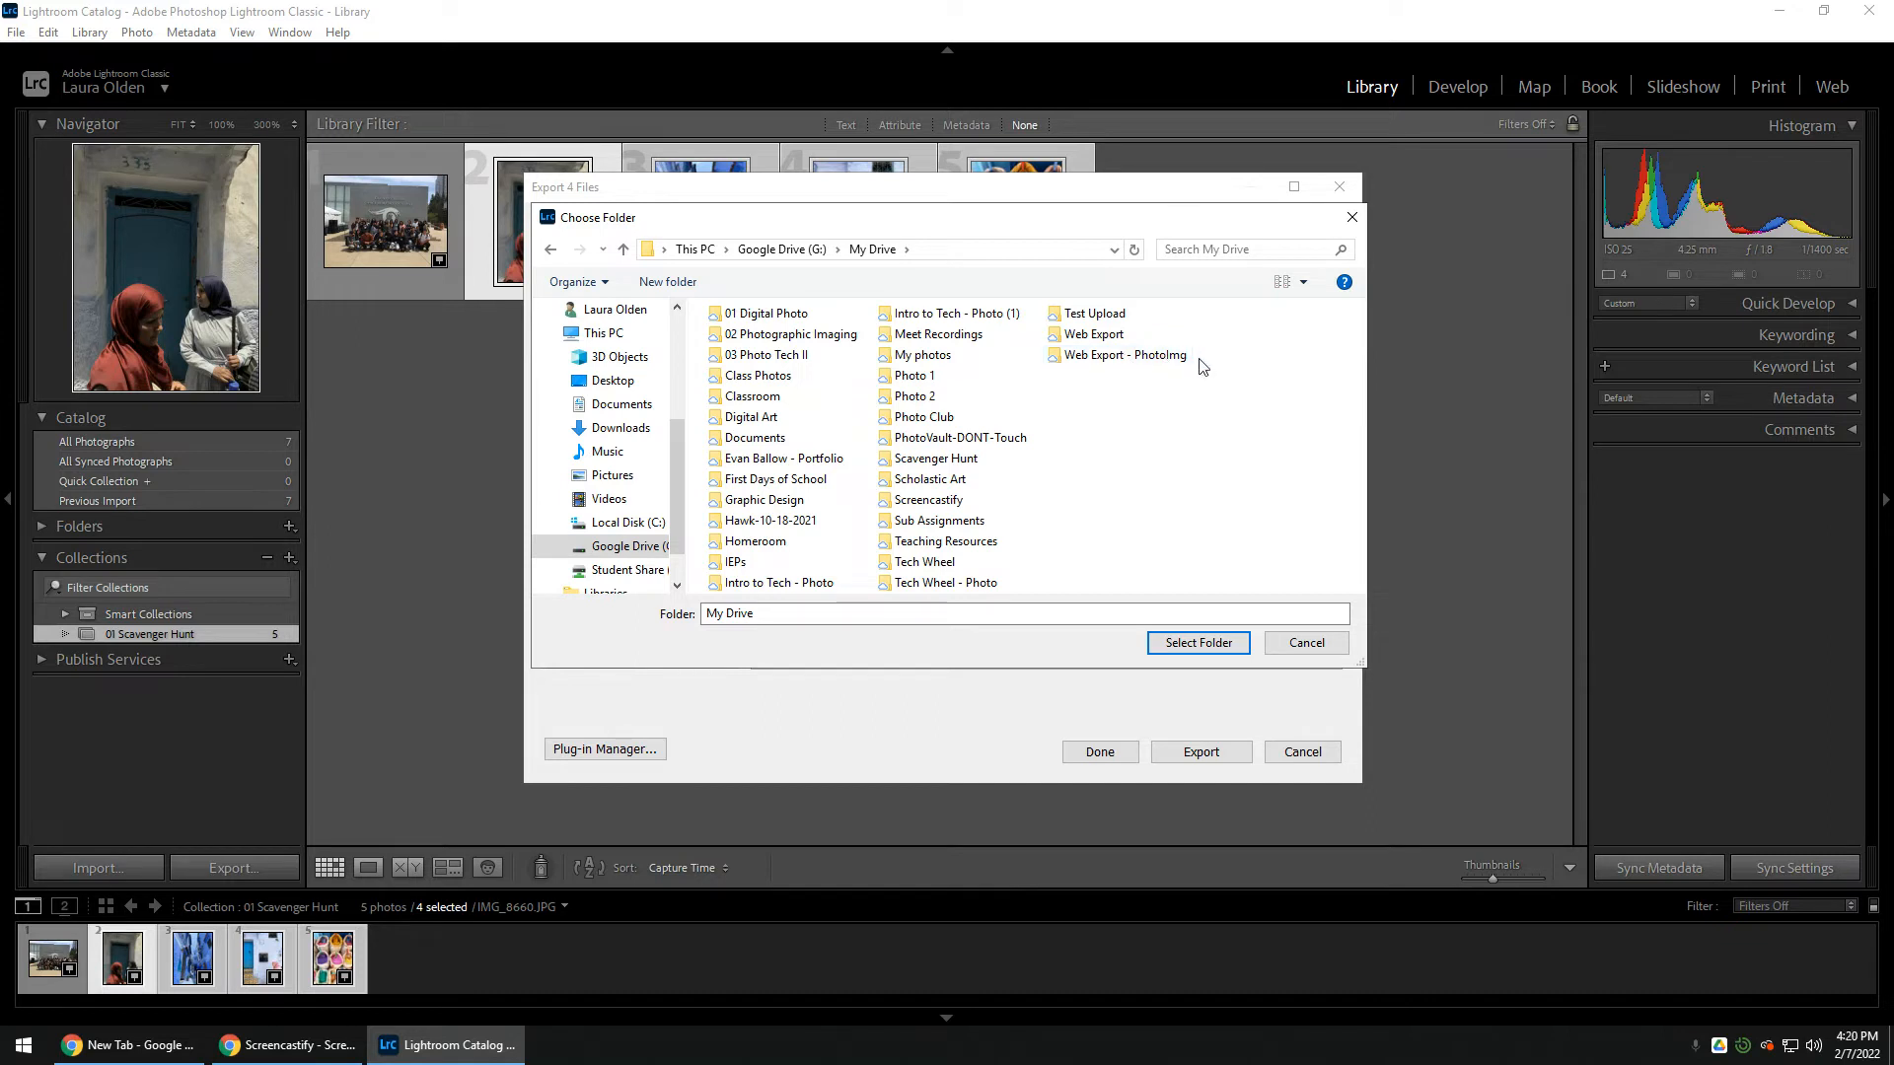
# Try creating a new folder in My Drive and discard it.
pyautogui.rightClick(1110, 475)
pyautogui.moveTo(1188, 679)
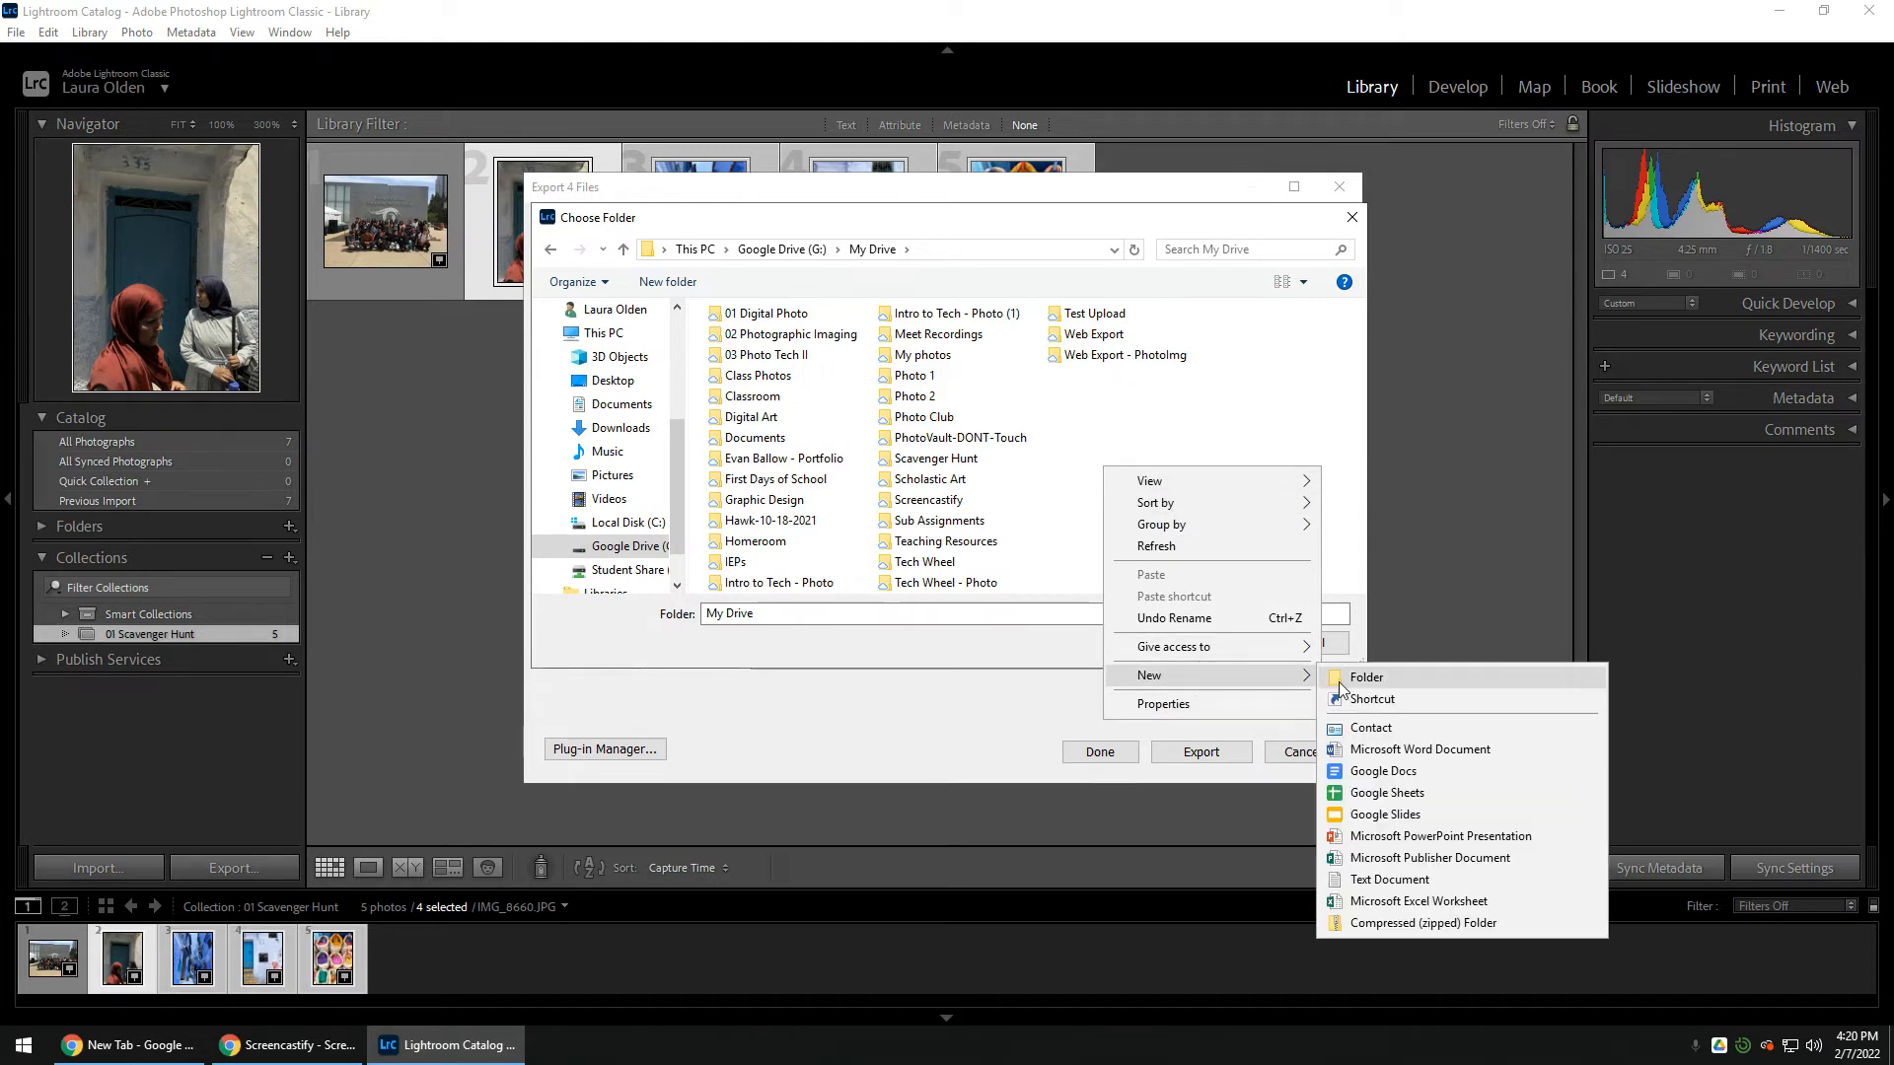
pyautogui.click(1373, 679)
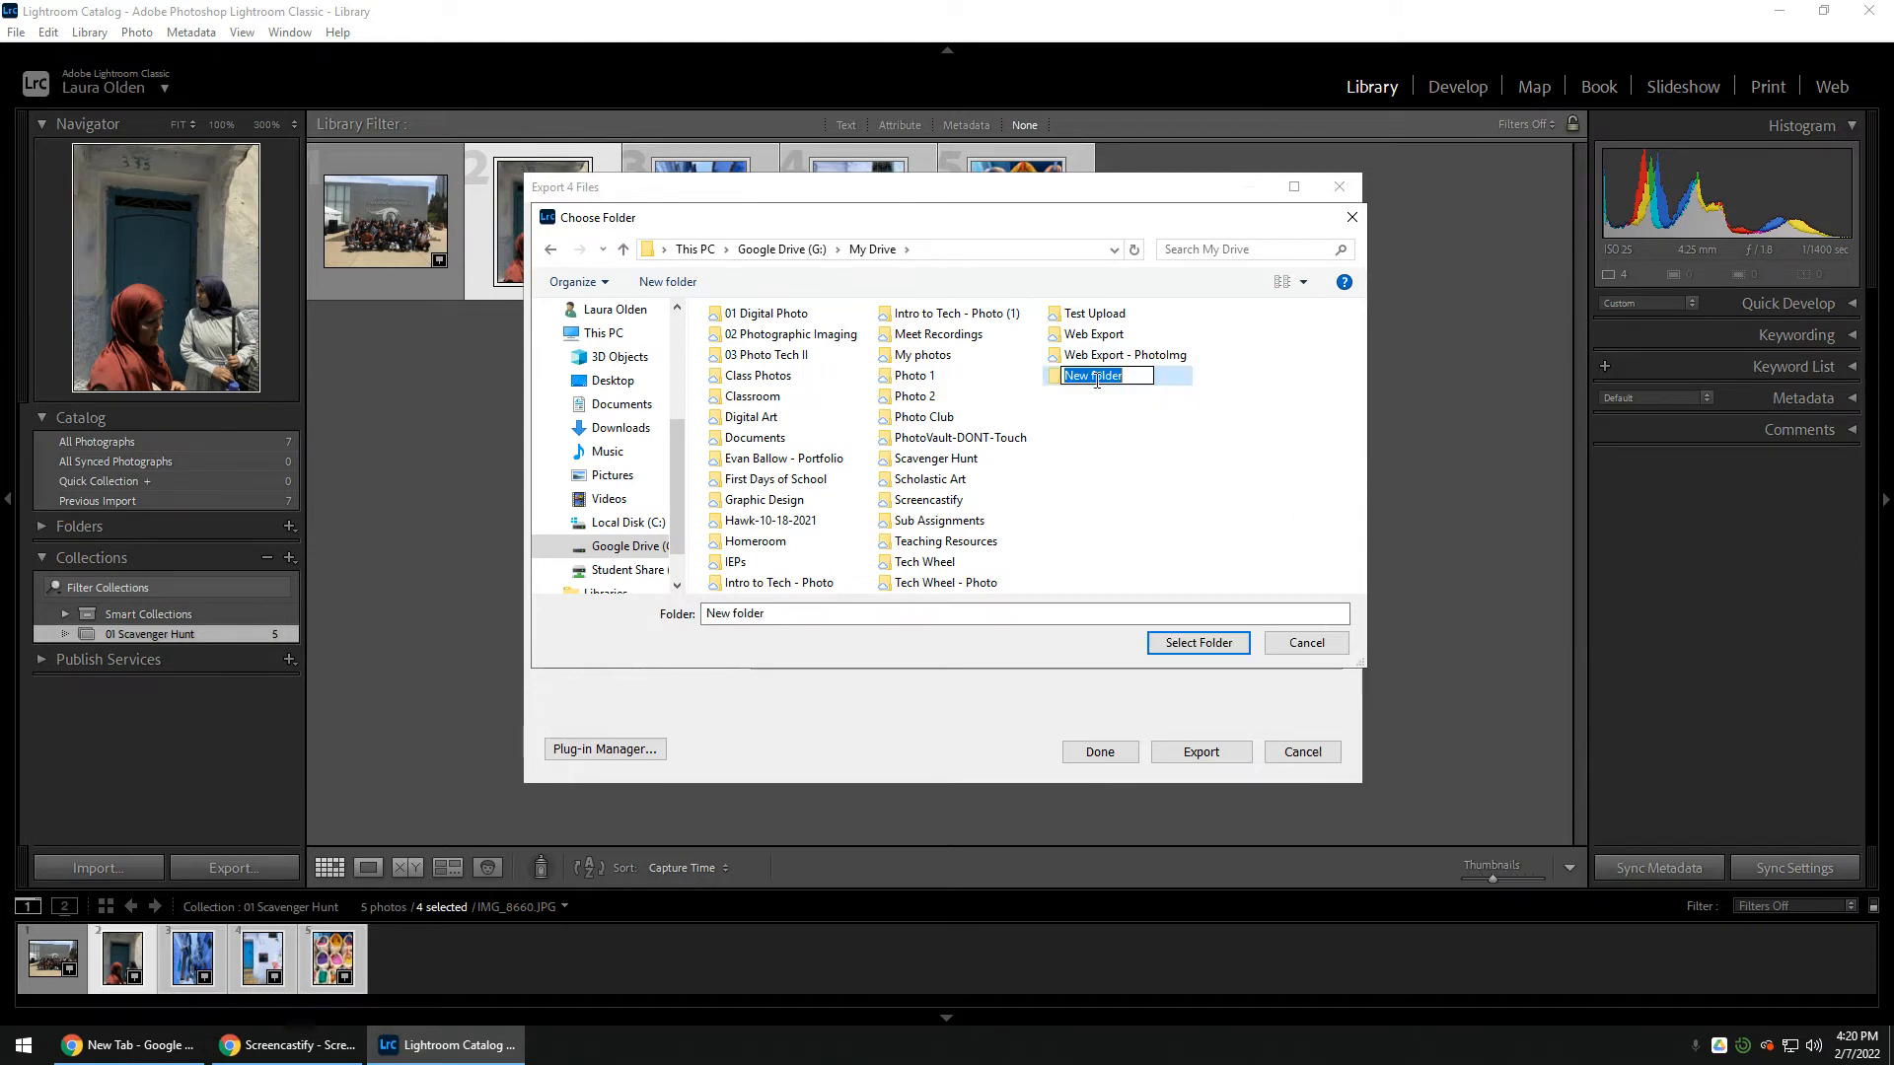
pyautogui.rightClick(1058, 383)
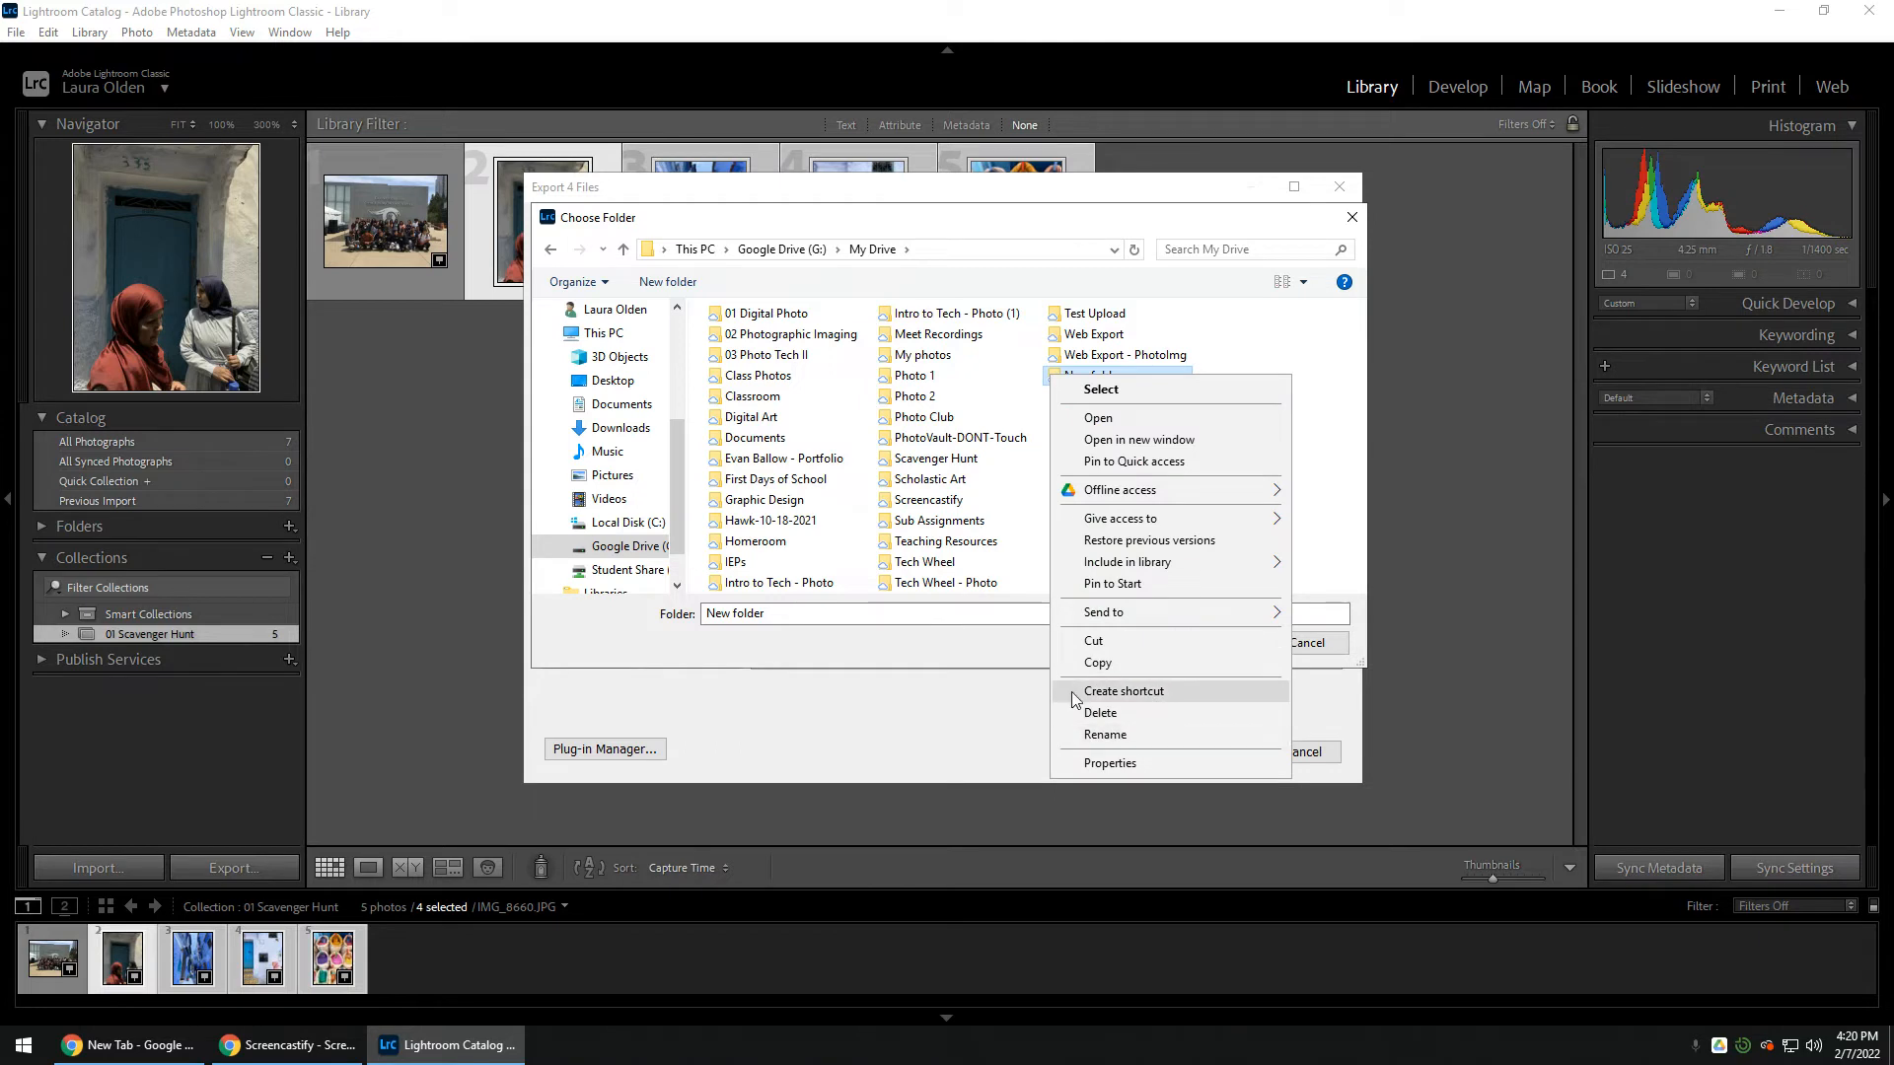
pyautogui.press('Escape')
# Set the Web Export - PhotoImg folder as the export destination and load the Web Export user preset.
pyautogui.click(1119, 357)
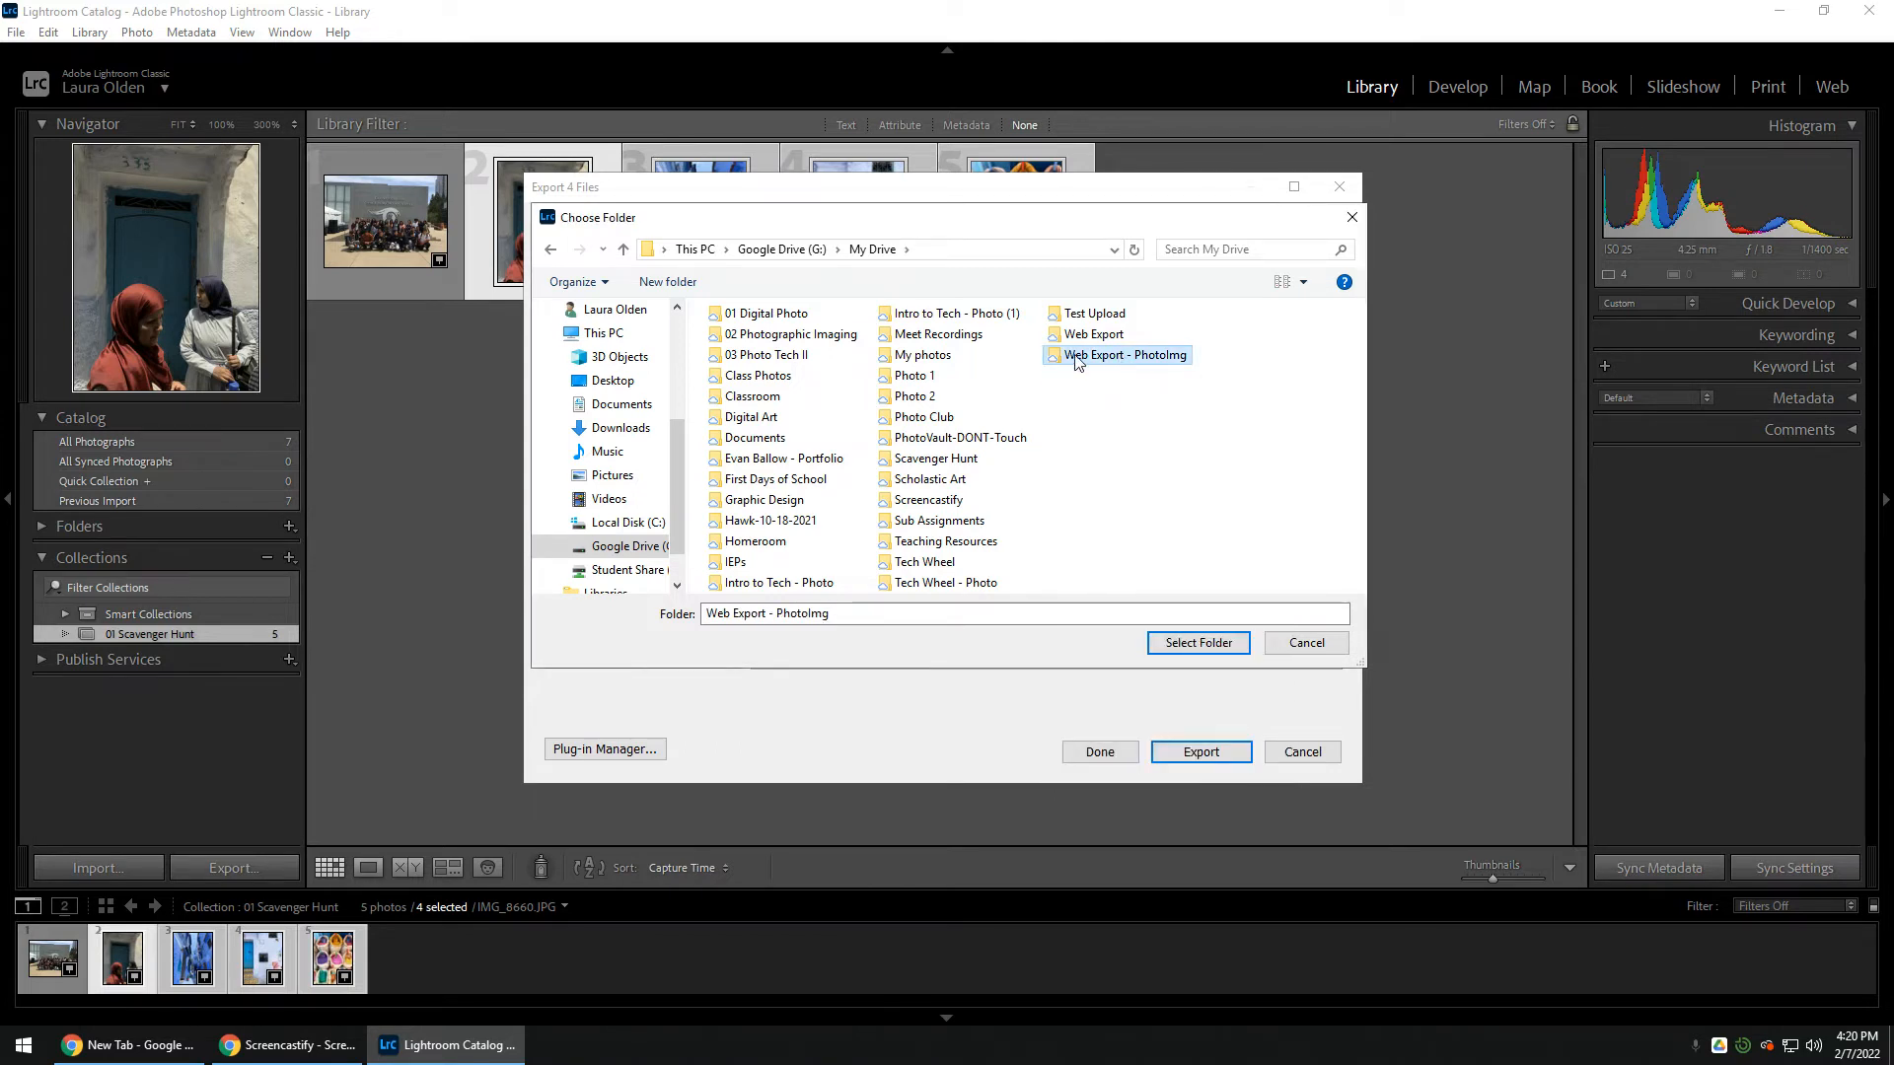
pyautogui.click(1200, 644)
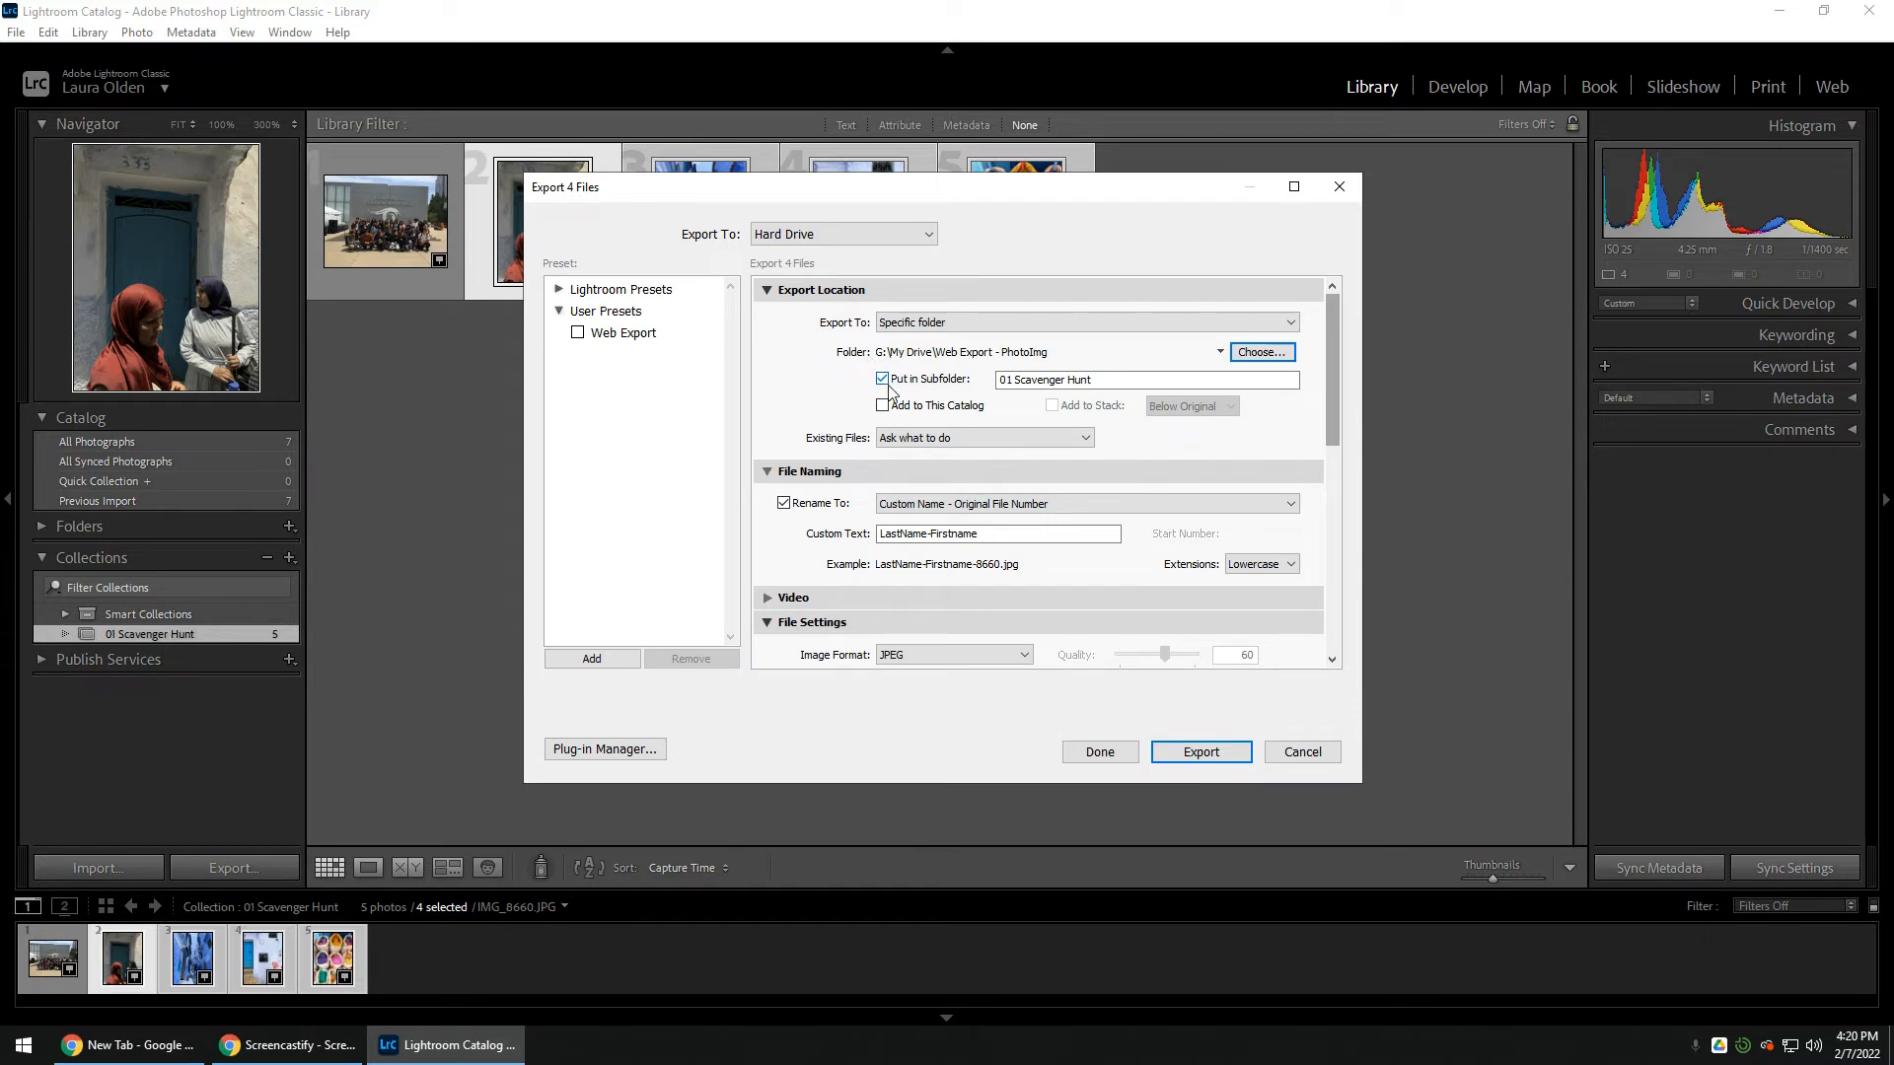
pyautogui.click(648, 335)
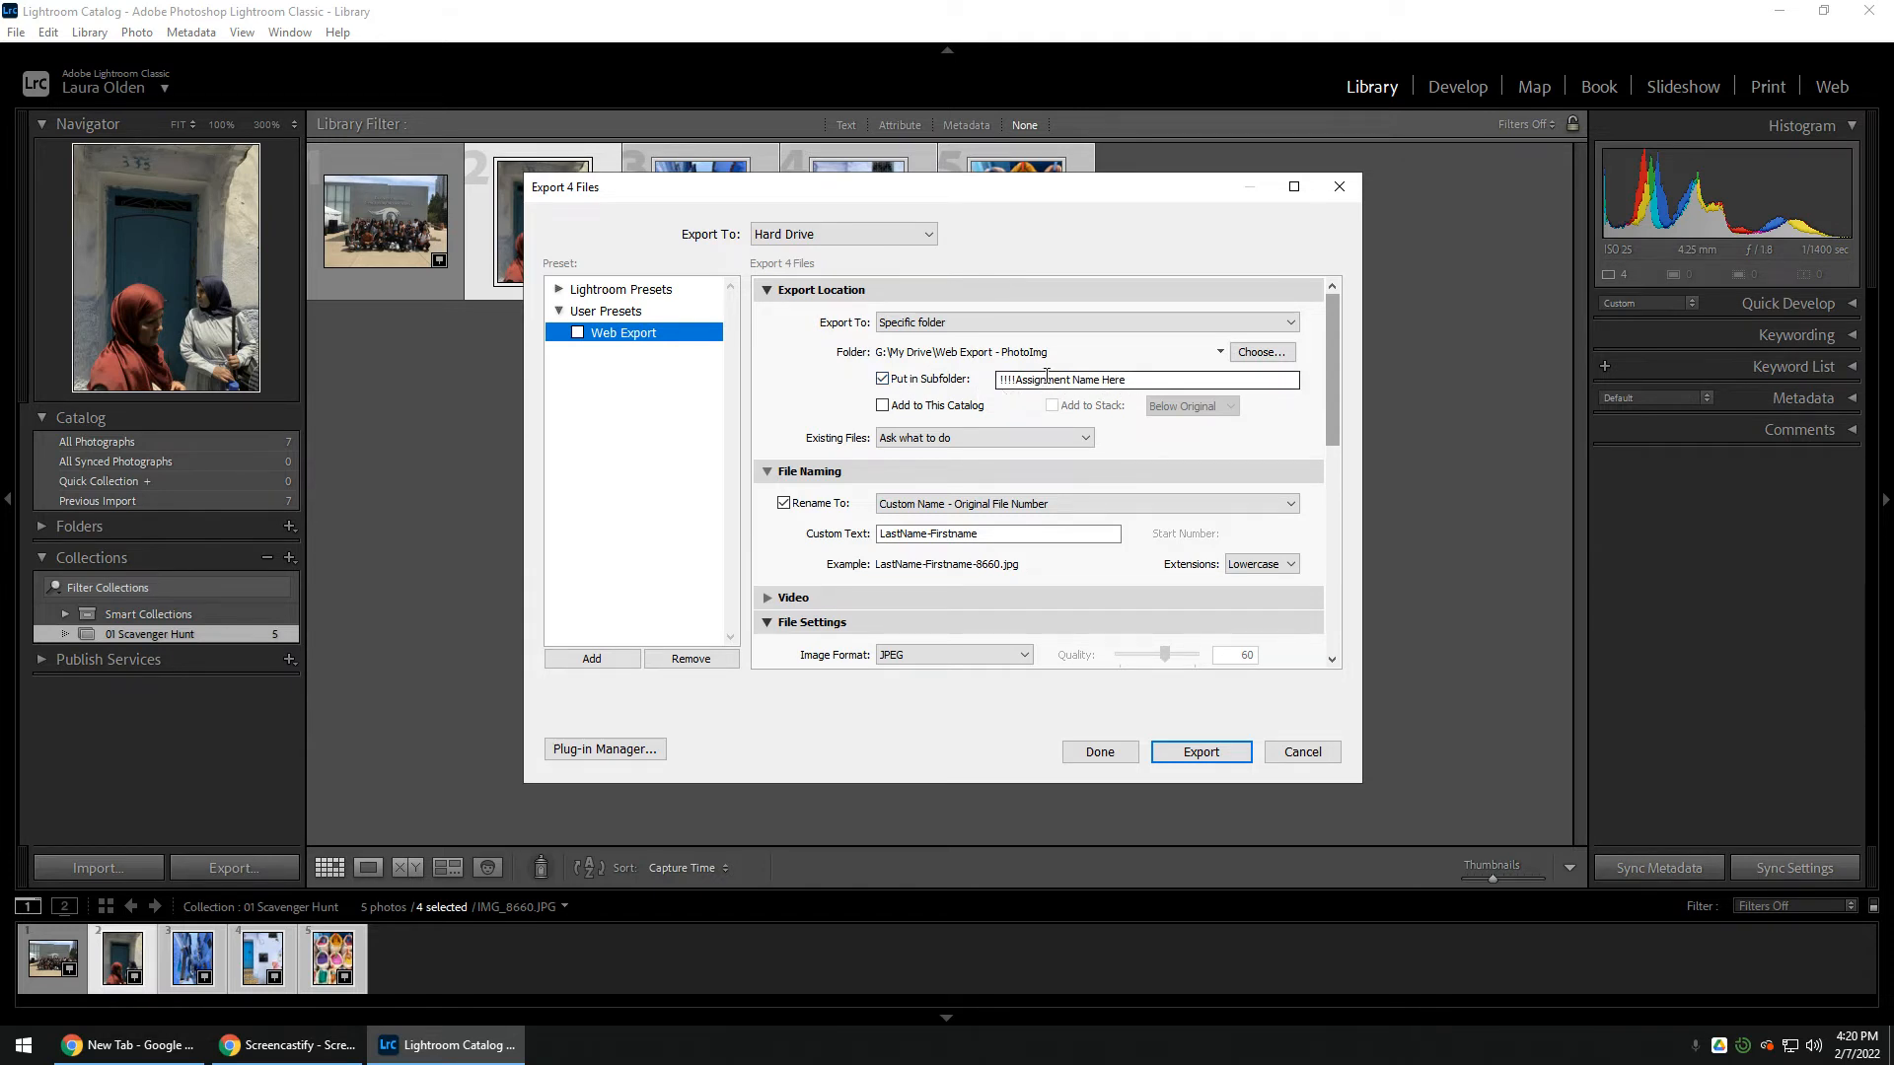
pyautogui.click(1014, 381)
pyautogui.write('!')
# Set the exported files to be renamed with the Custom Name - Original File Number template.
pyautogui.scroll(-5, 967, 424)
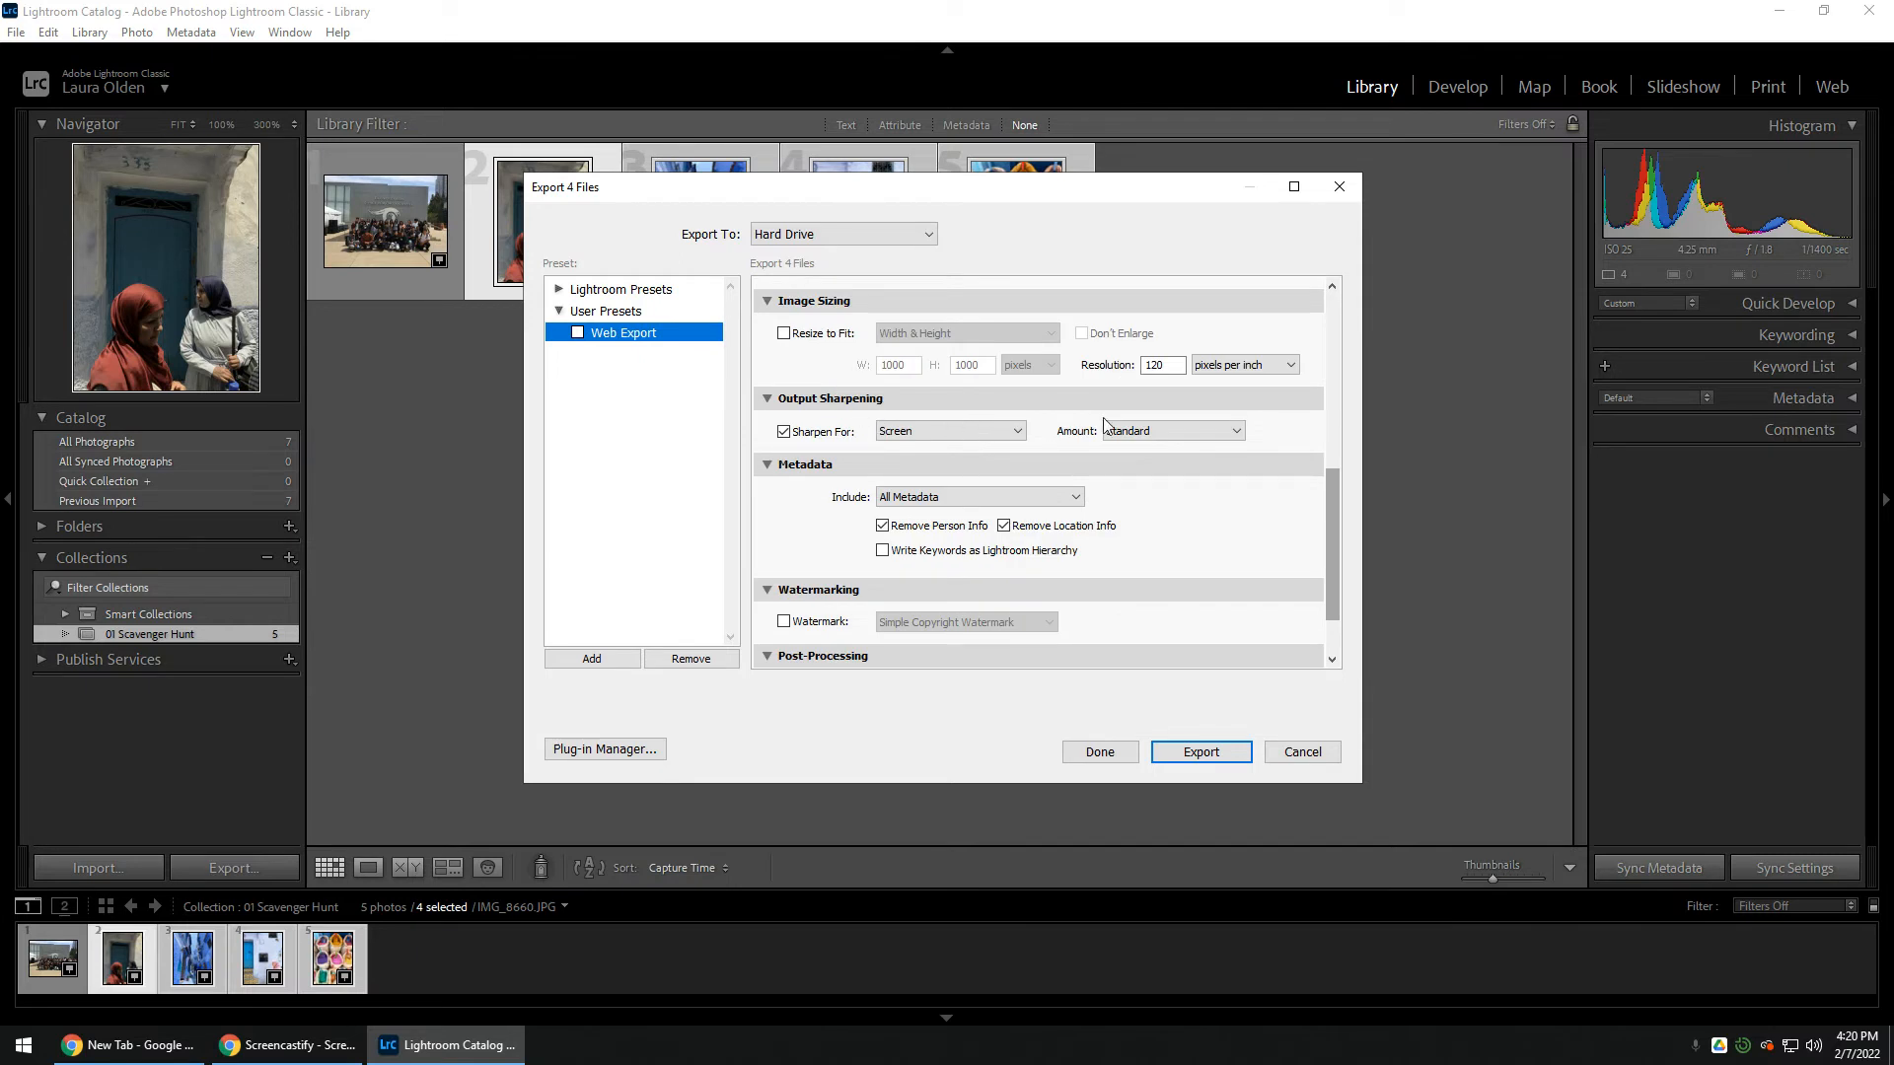
pyautogui.moveTo(1332, 507); pyautogui.dragTo(1307, 398)
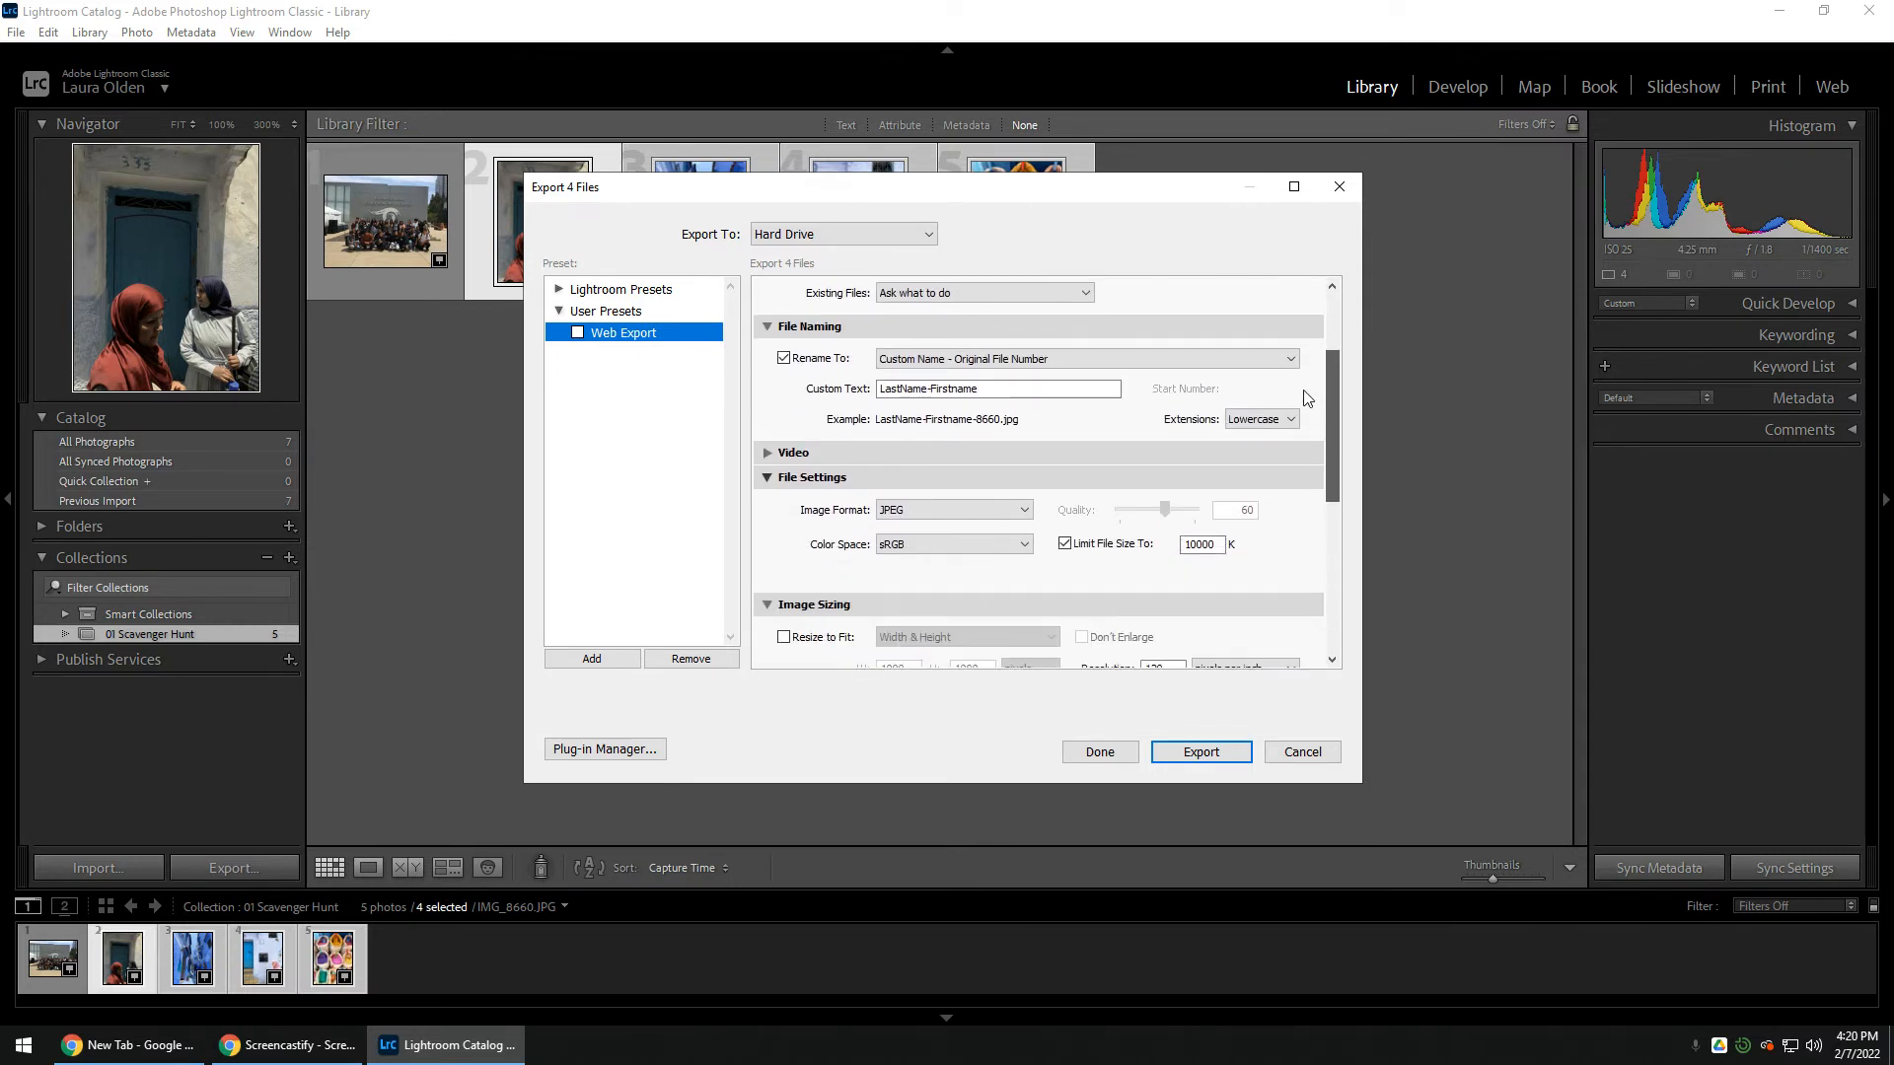
pyautogui.click(983, 367)
pyautogui.click(956, 415)
# Choose JPEG as the image format and leave the file size limit enabled at 10000 K.
pyautogui.moveTo(1336, 435); pyautogui.dragTo(1335, 460)
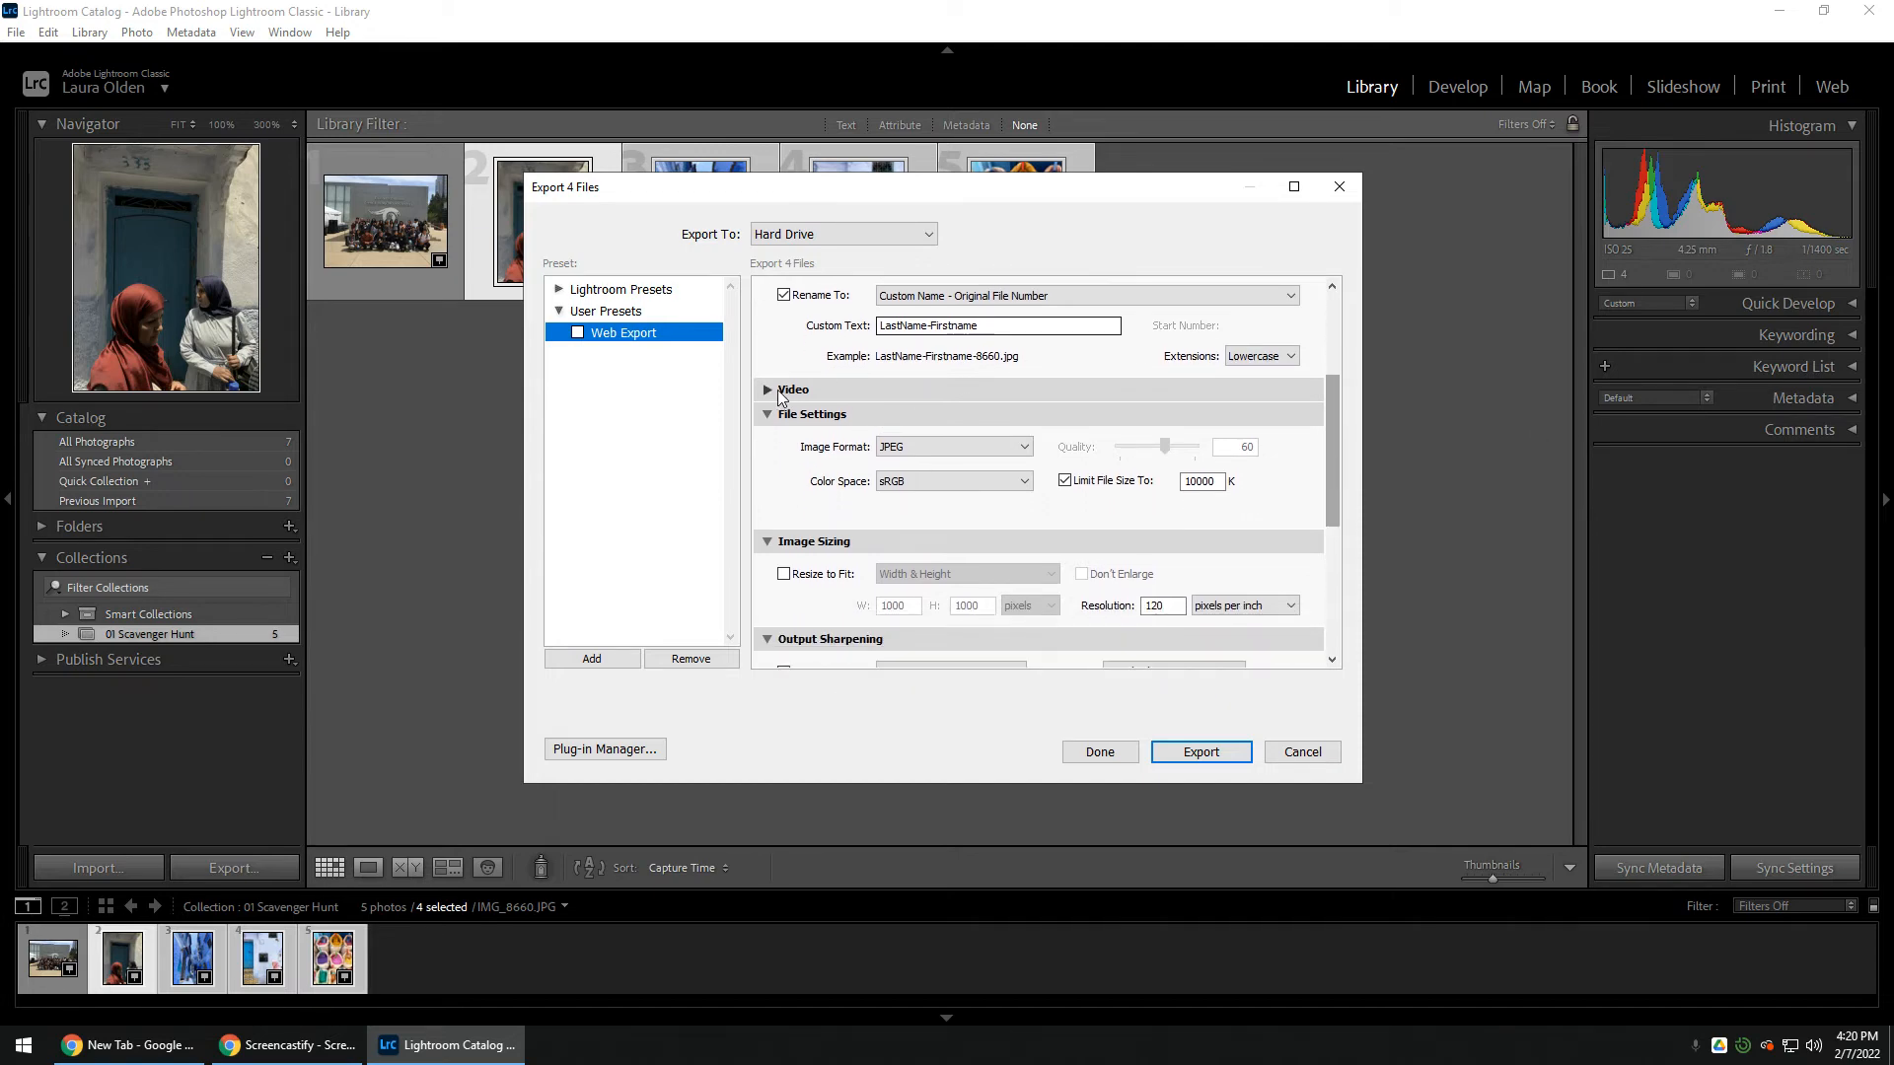
pyautogui.click(891, 459)
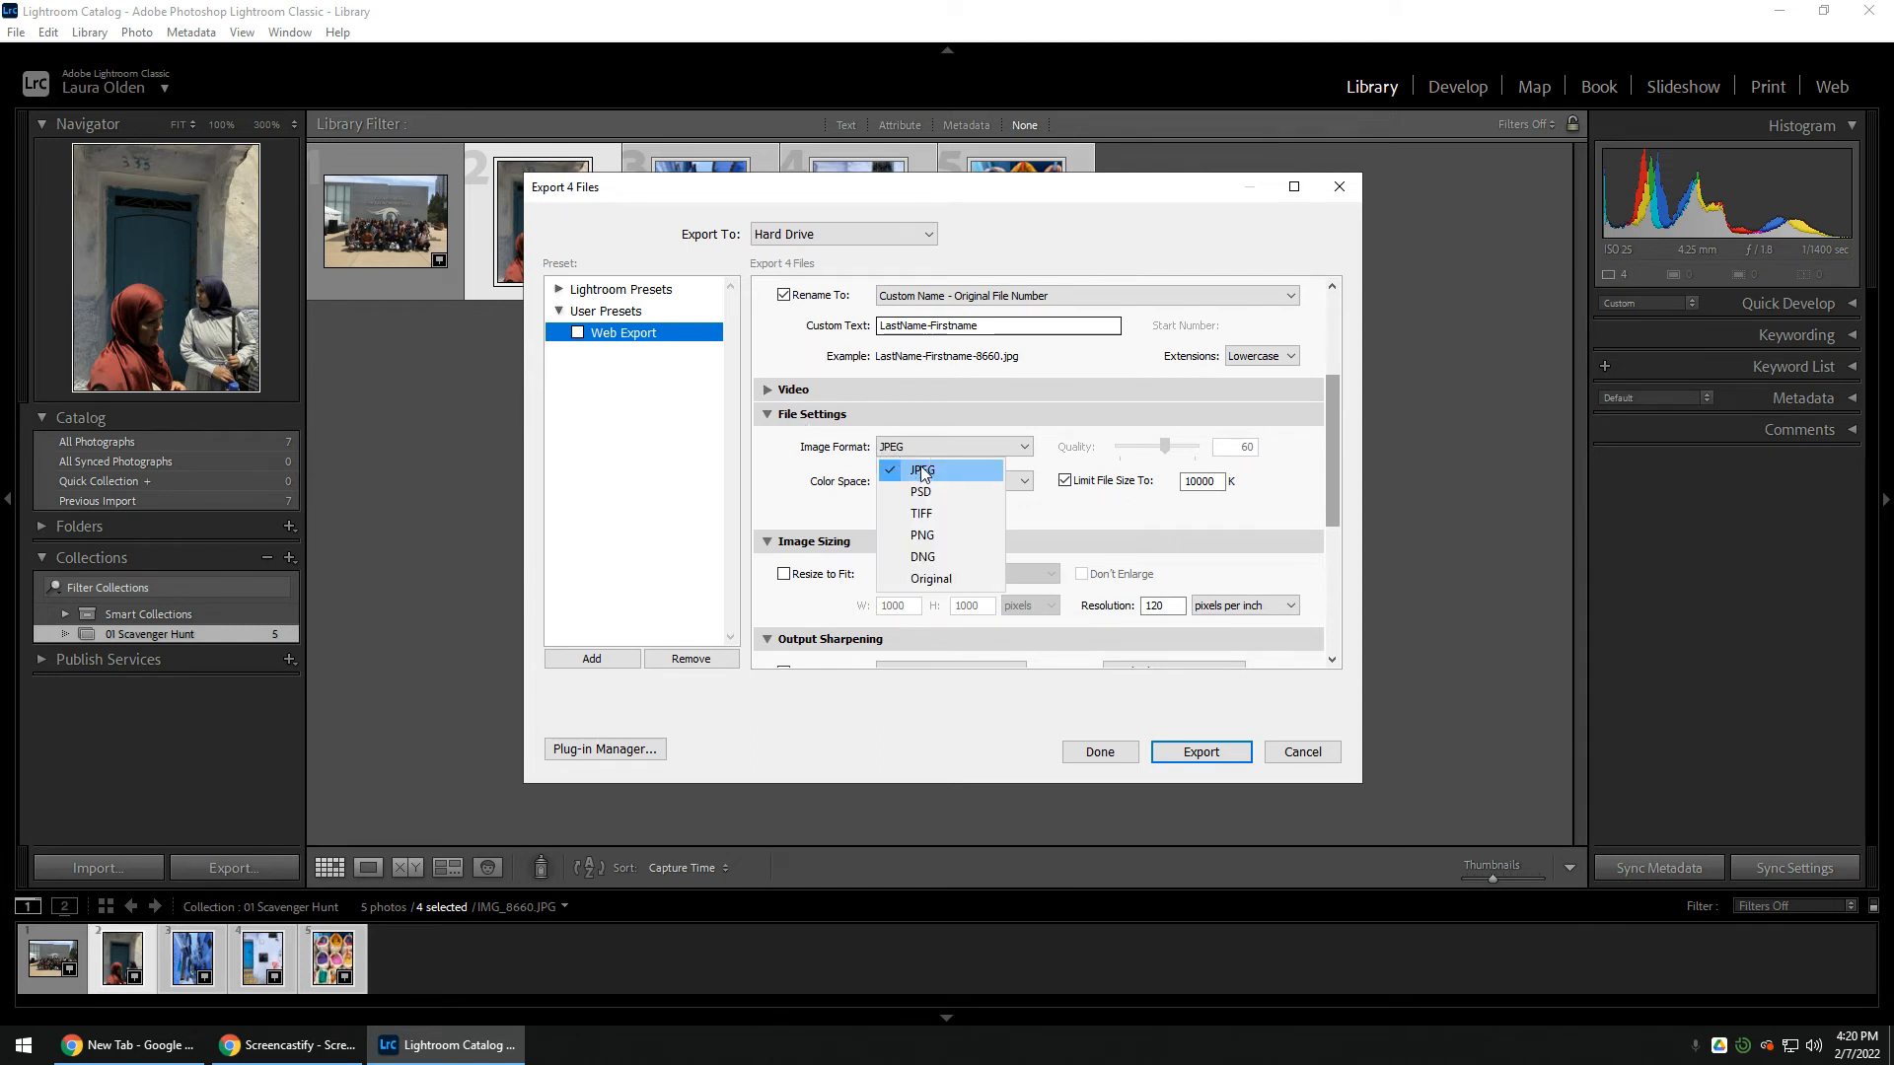
pyautogui.click(926, 473)
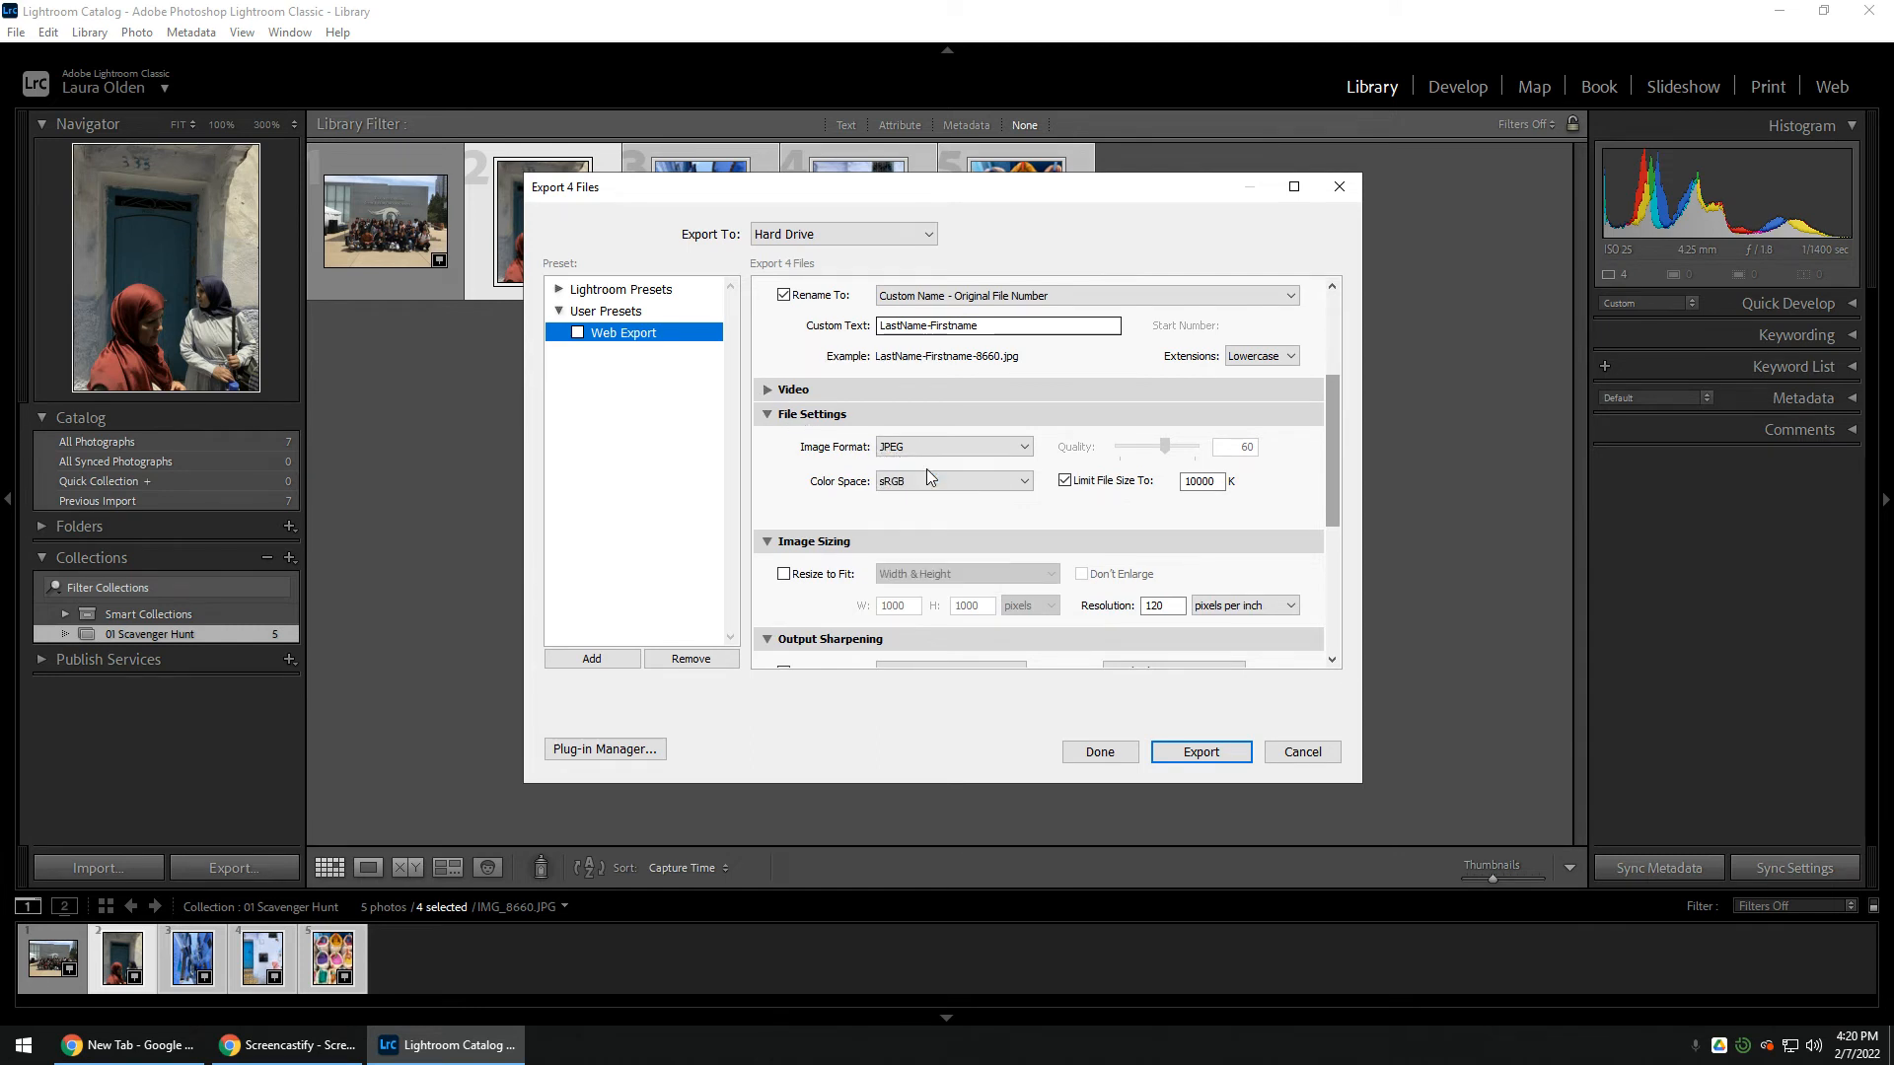
pyautogui.click(1066, 482)
pyautogui.click(1066, 482)
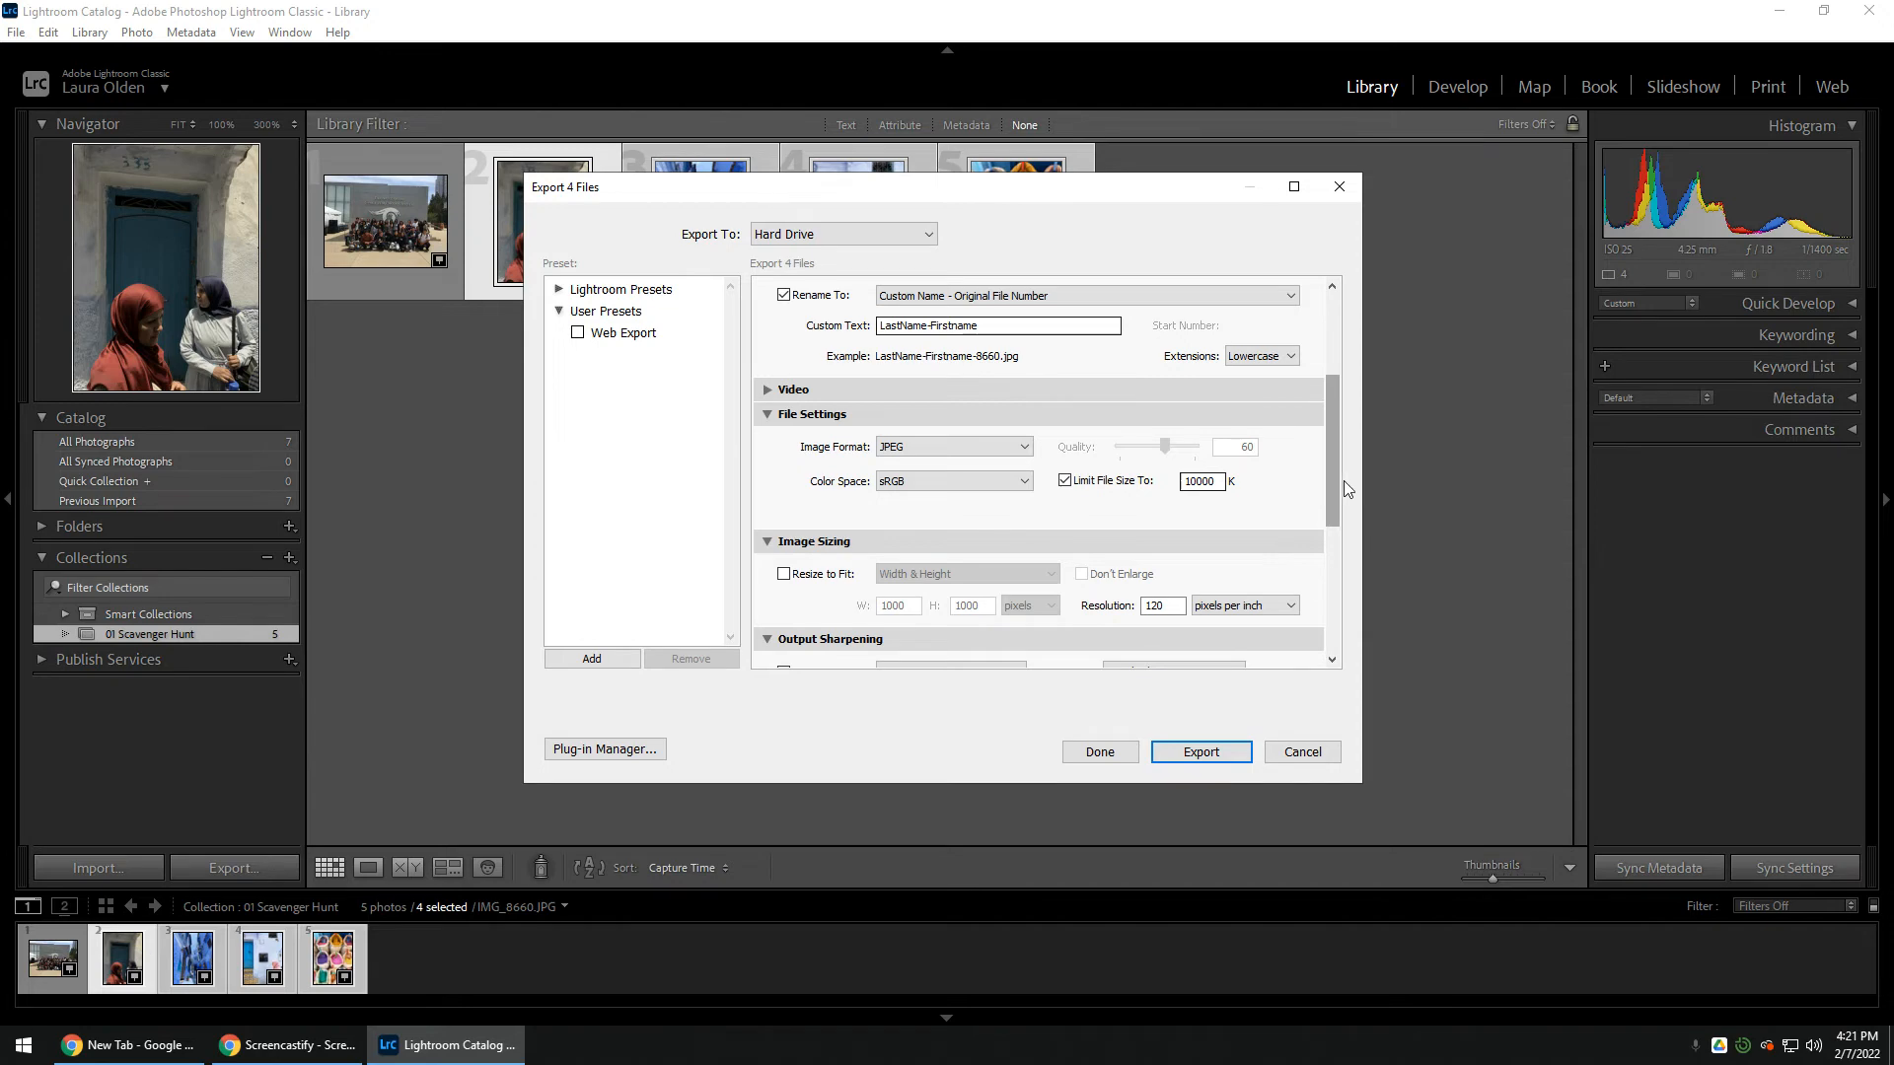
# Save the current export settings as a preset named Web Export in the User Presets folder.
pyautogui.moveTo(1327, 453); pyautogui.dragTo(1343, 559)
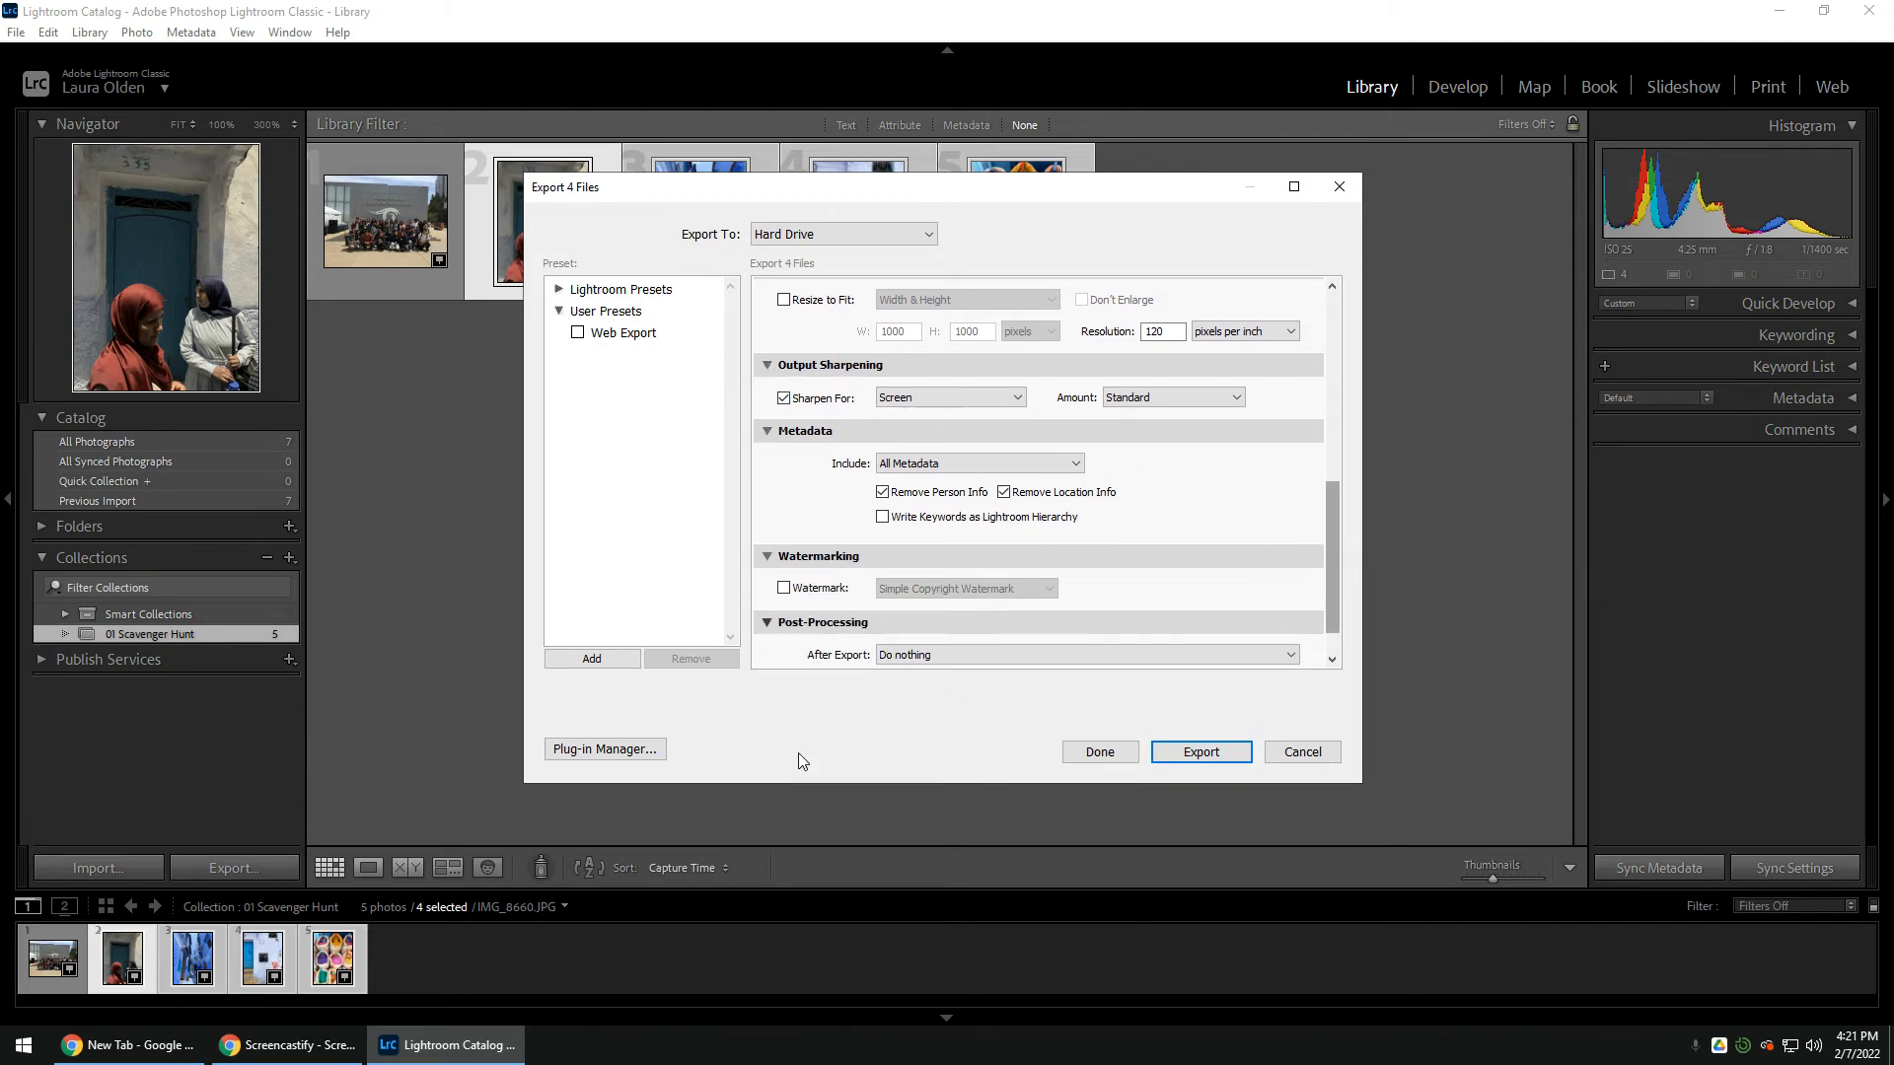
pyautogui.click(572, 661)
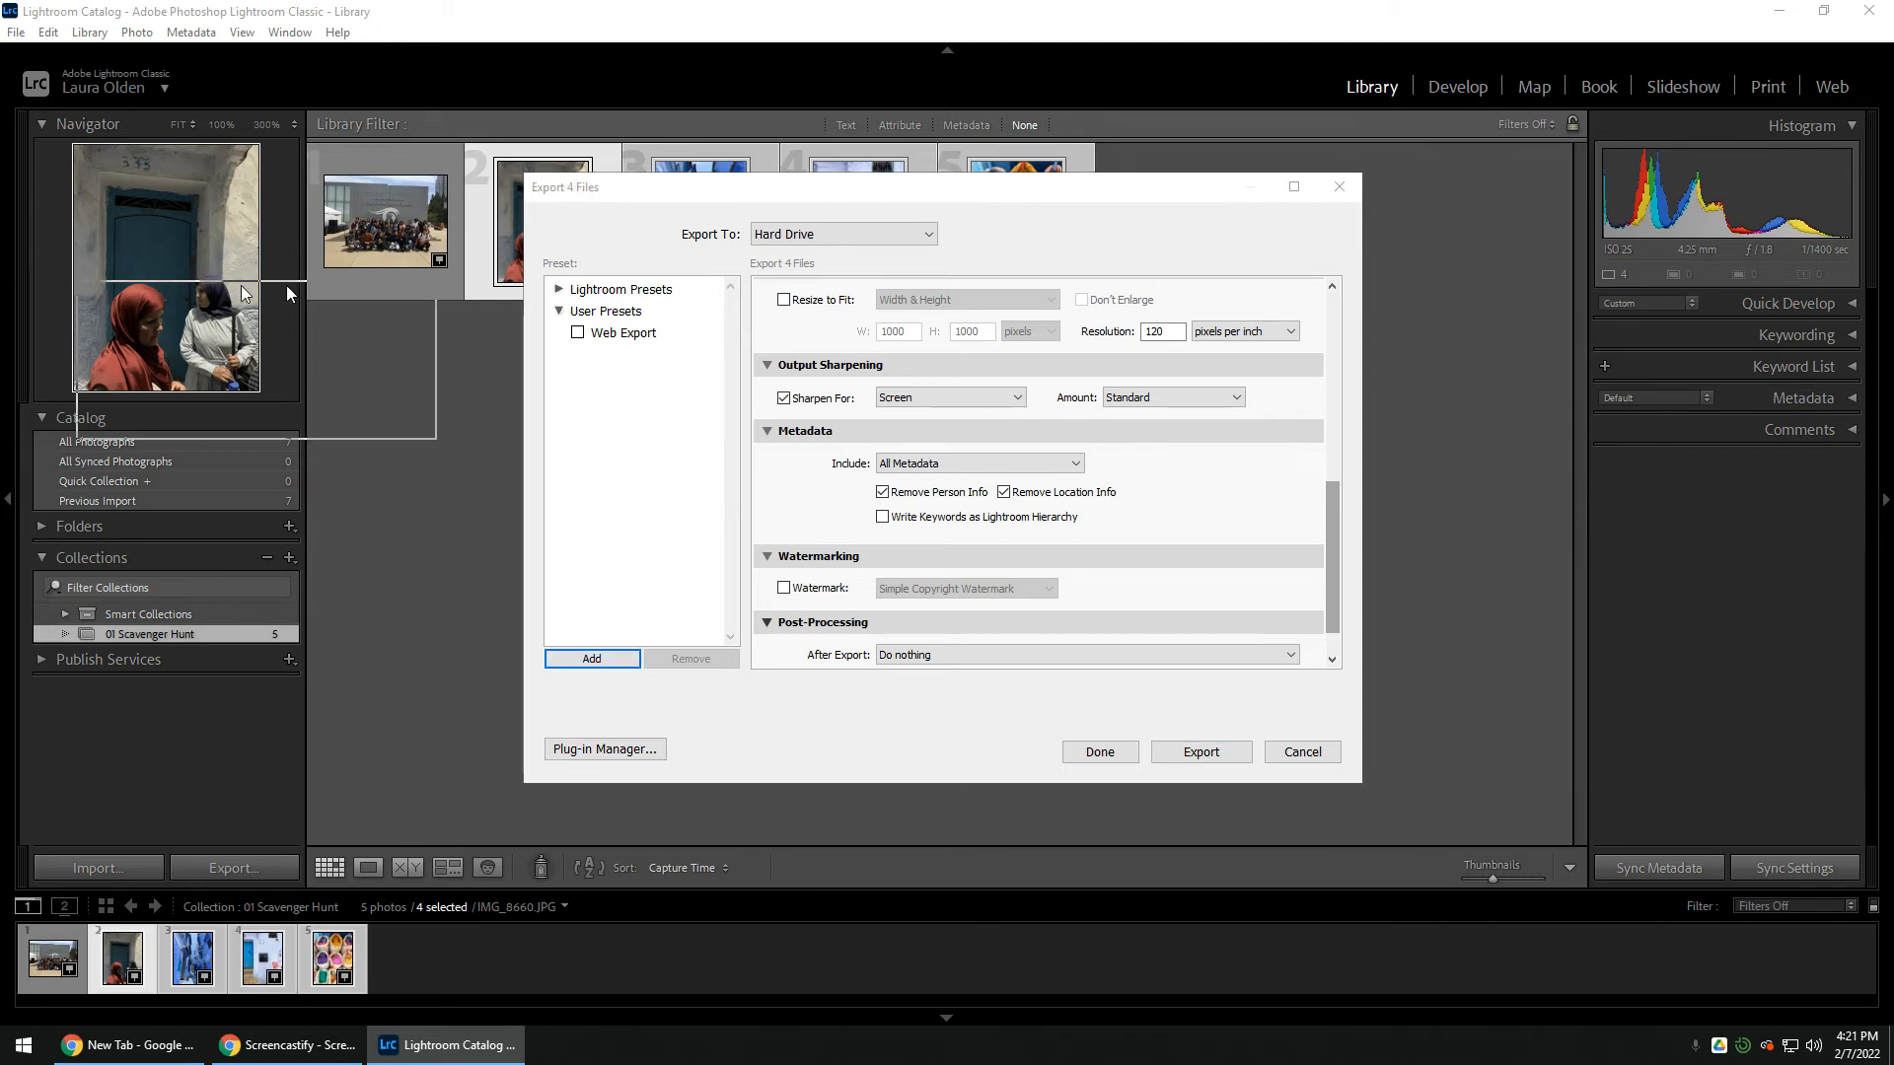
pyautogui.moveTo(1007, 457); pyautogui.dragTo(999, 367)
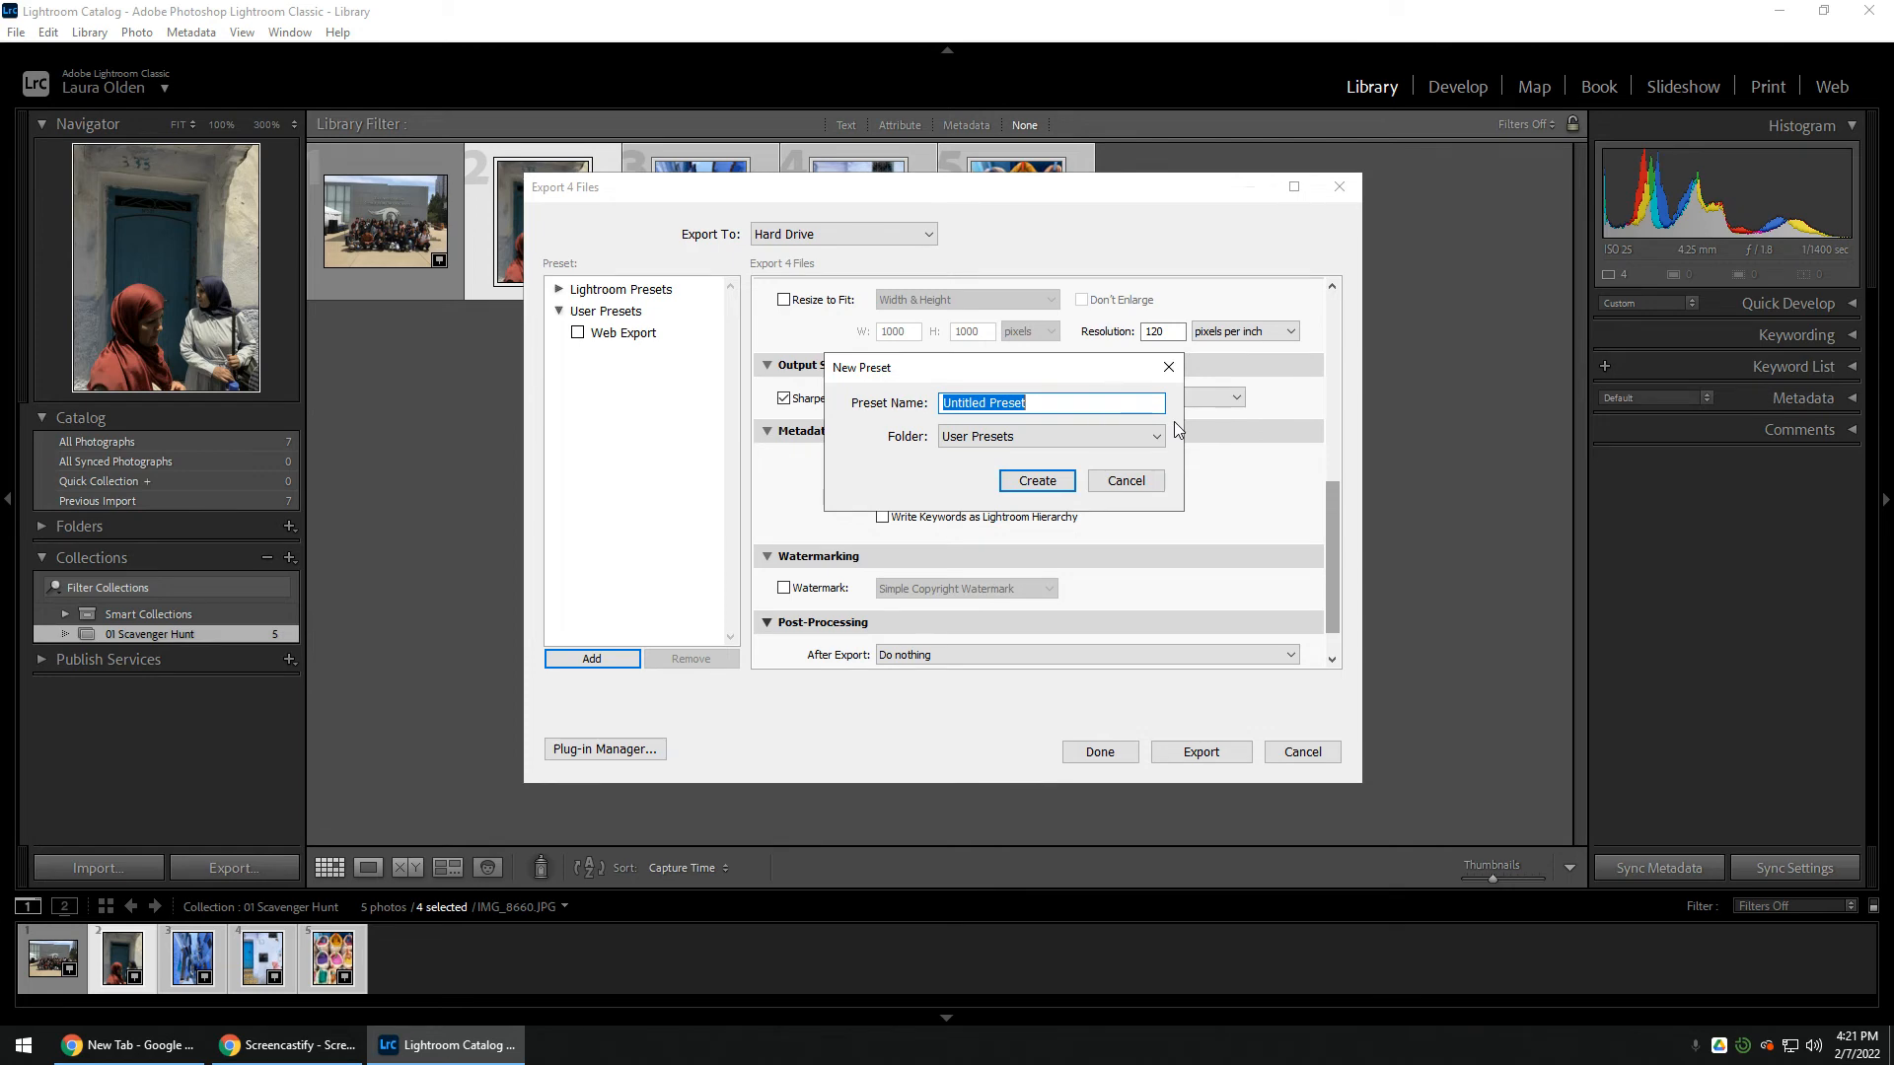
pyautogui.write('Web Export')
pyautogui.click(1038, 482)
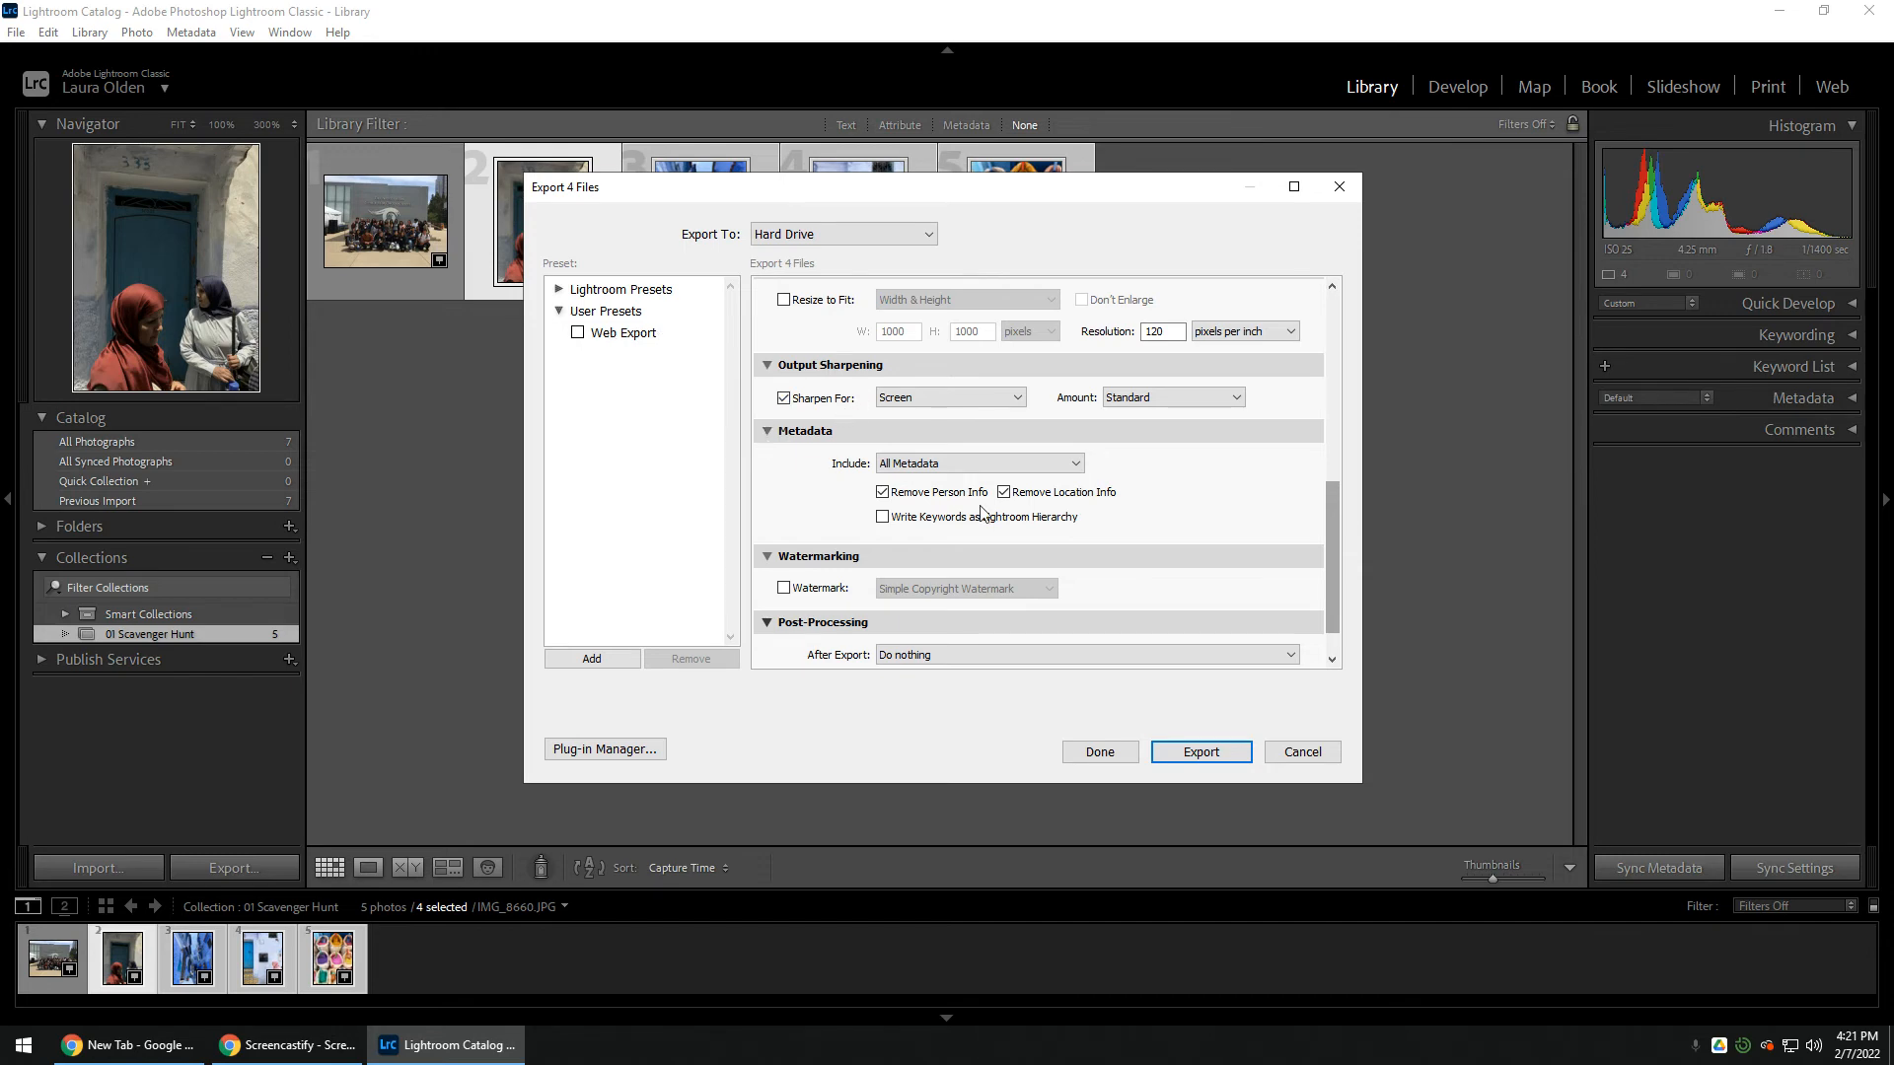
# Load the Web Export preset and try replacing its placeholder subfolder name with one starting 01 Scavenger.
pyautogui.click(615, 335)
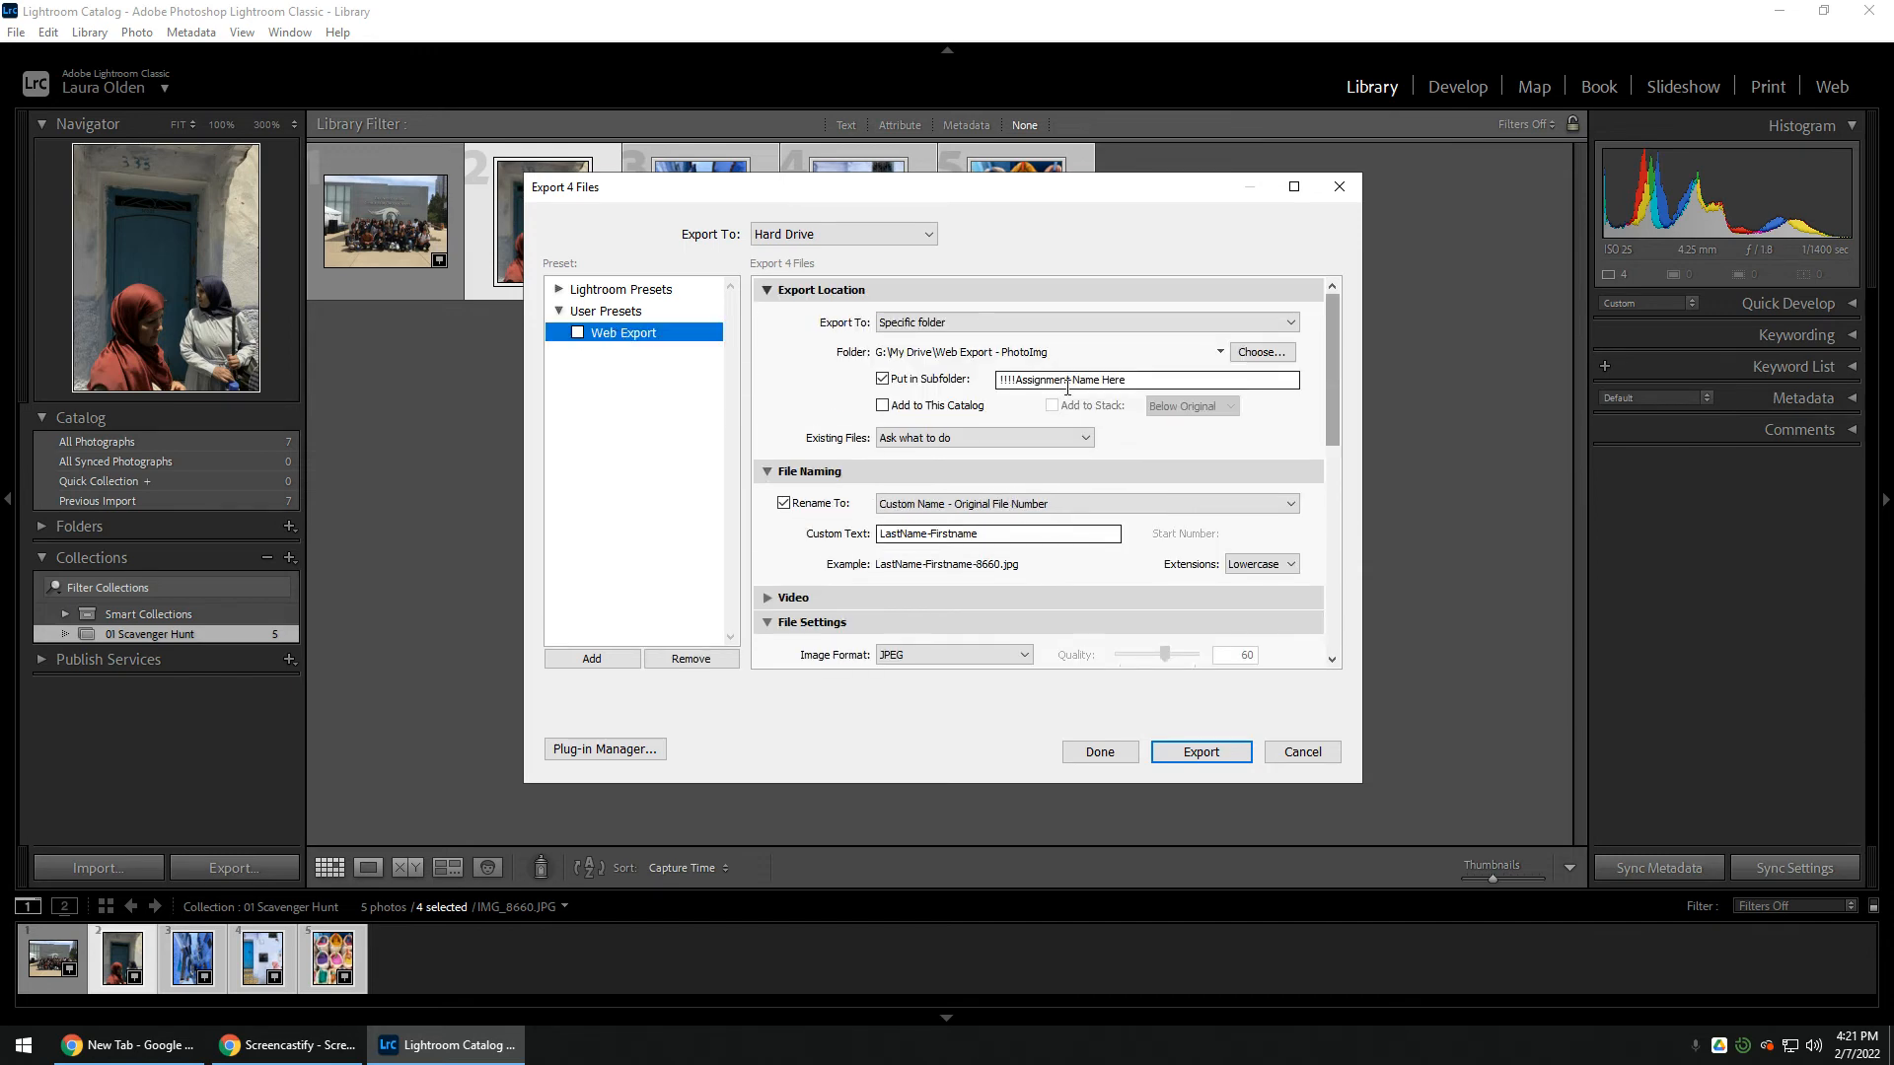
pyautogui.moveTo(1139, 390); pyautogui.dragTo(811, 389)
pyautogui.write('01')
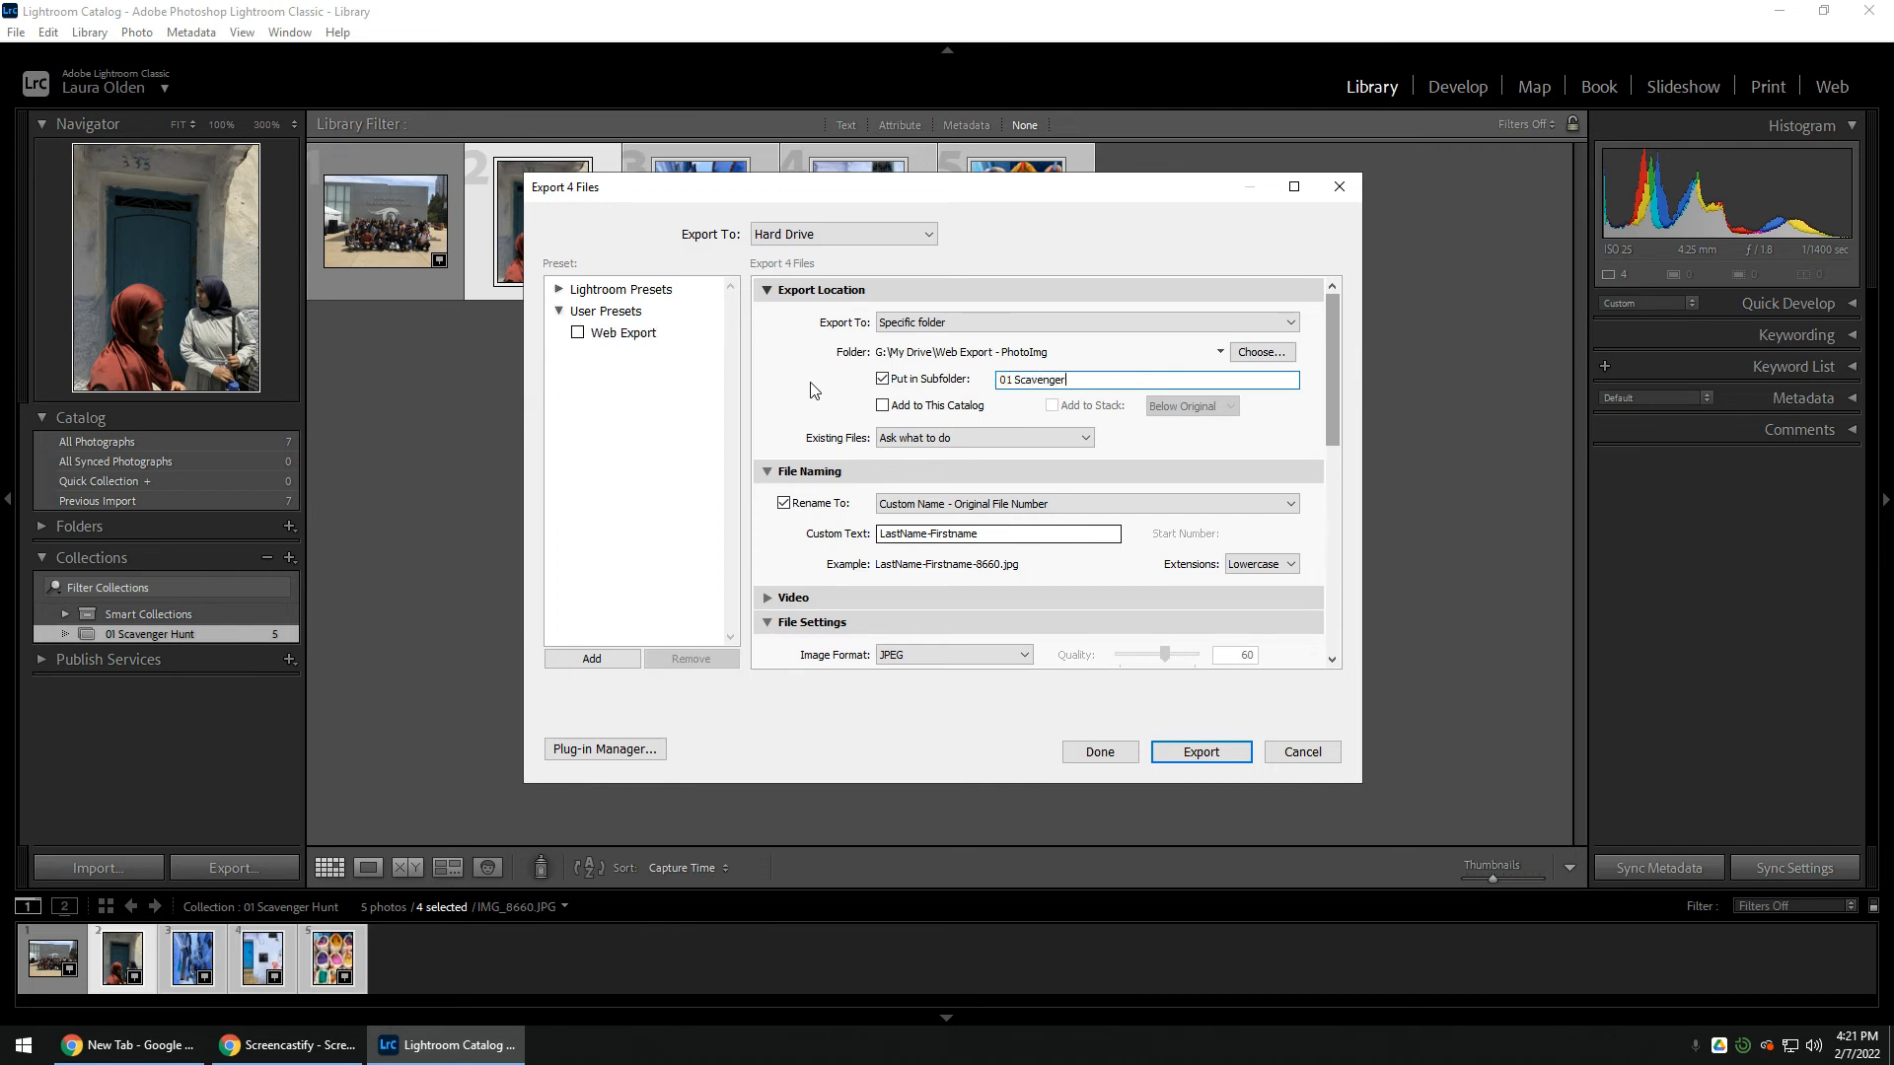
pyautogui.write(' Scavenger Here')
# Reload the Web Export preset and close the export dialog, keeping the settings without exporting.
pyautogui.click(597, 337)
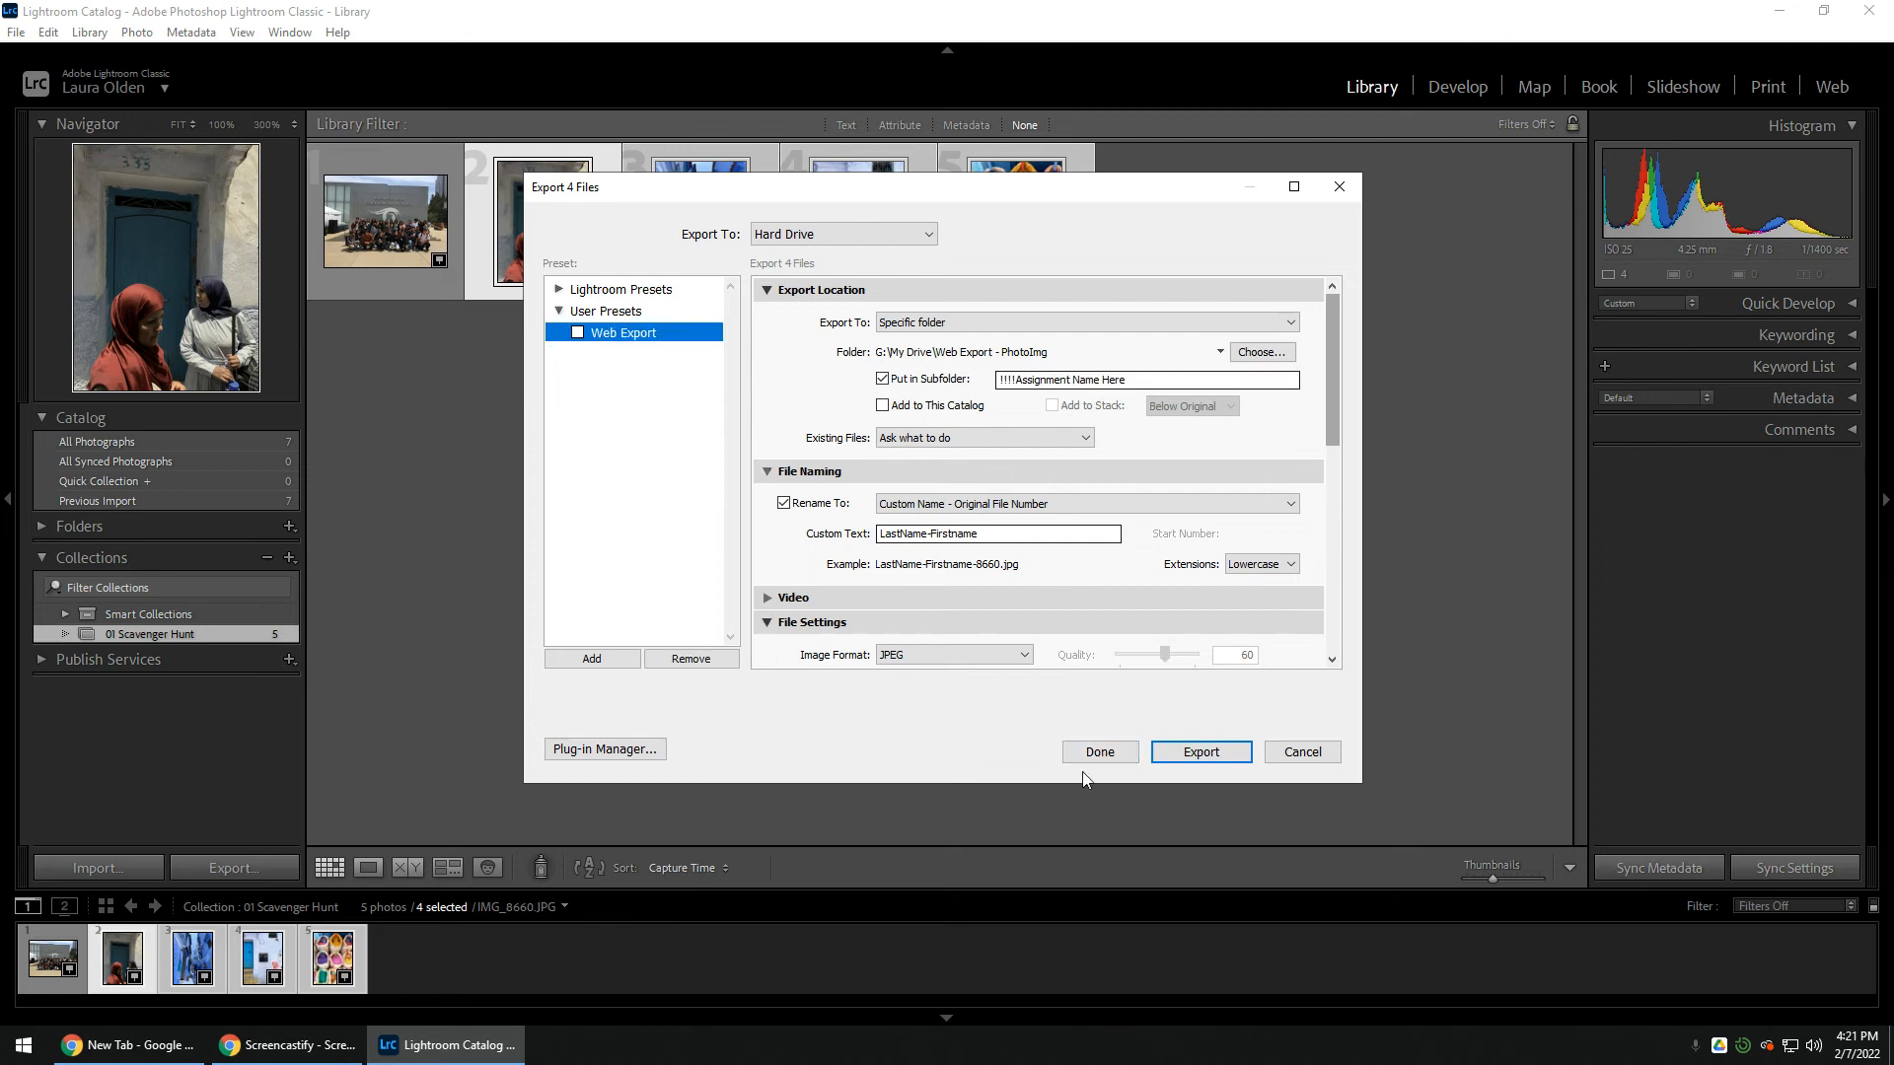
pyautogui.click(1105, 758)
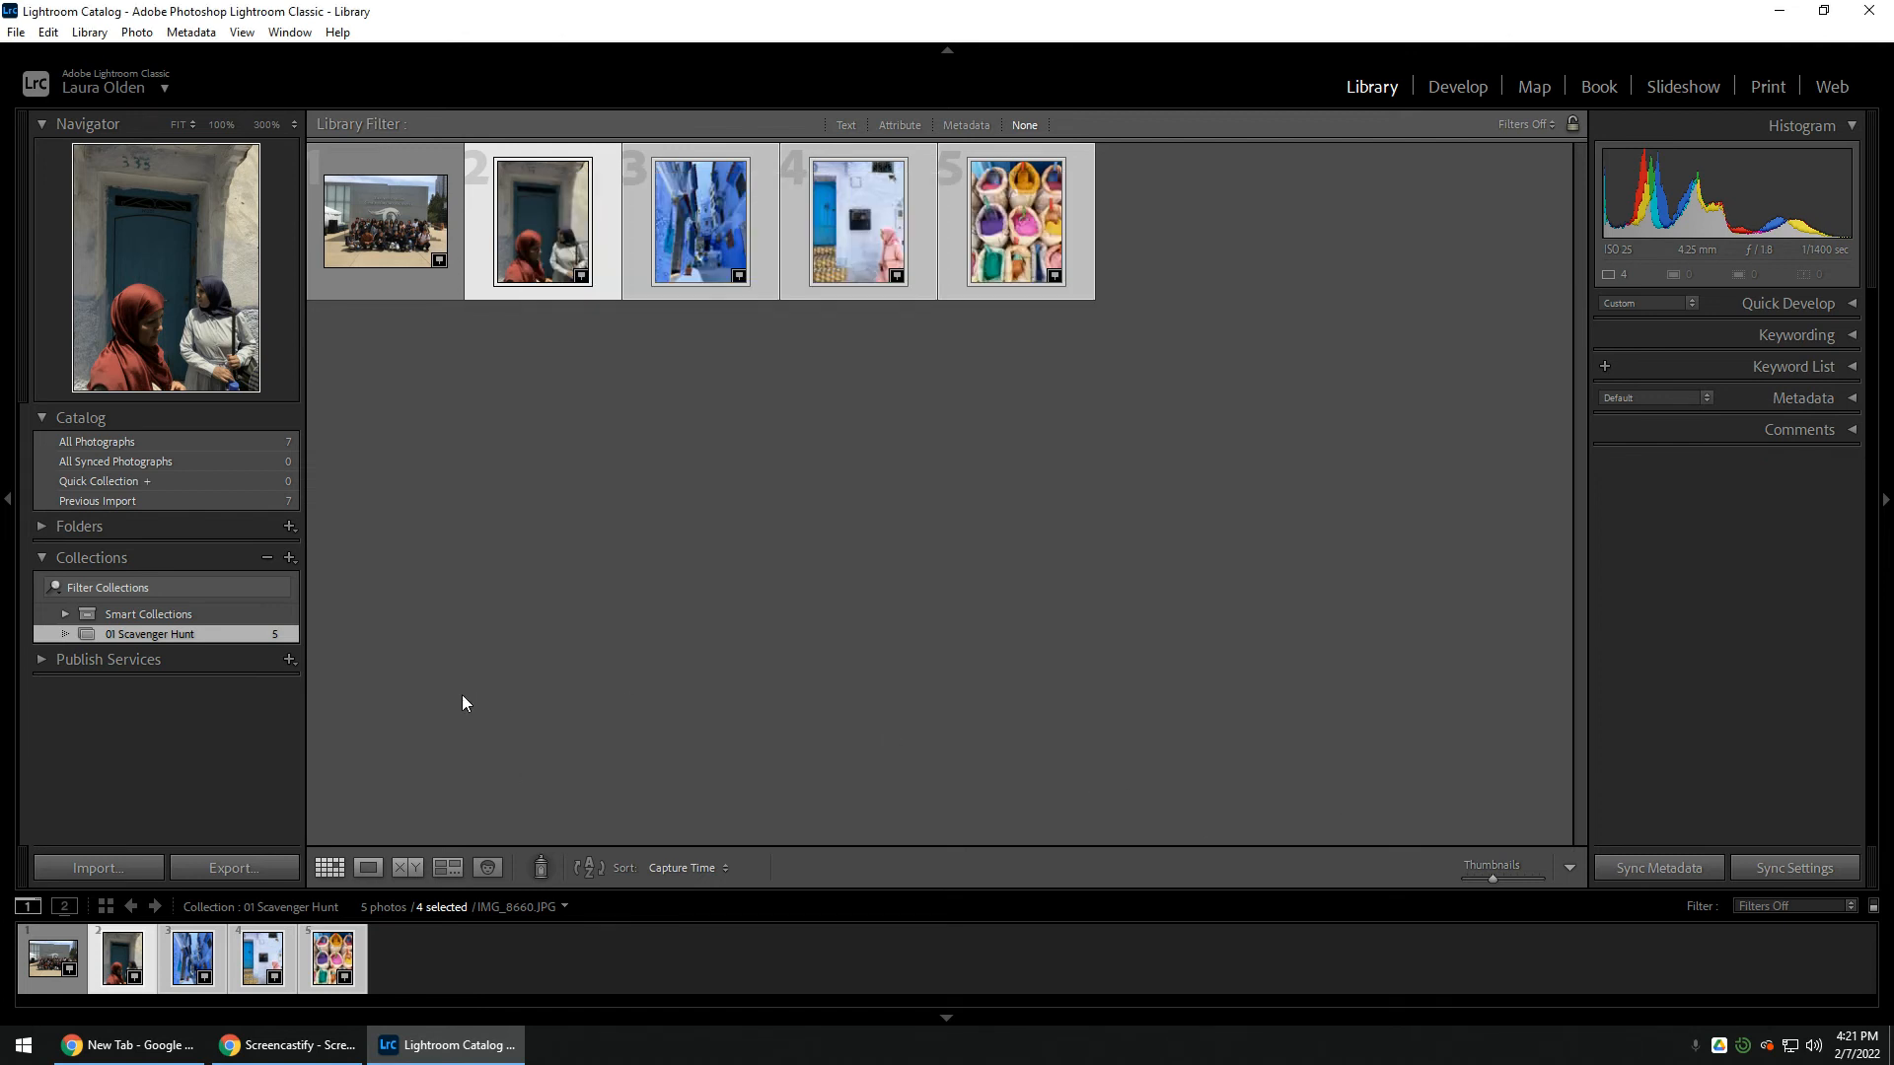
# Reopen the export settings, name the subfolder 01 Scanvenger Hunt, and export the four selected photos.
pyautogui.click(231, 870)
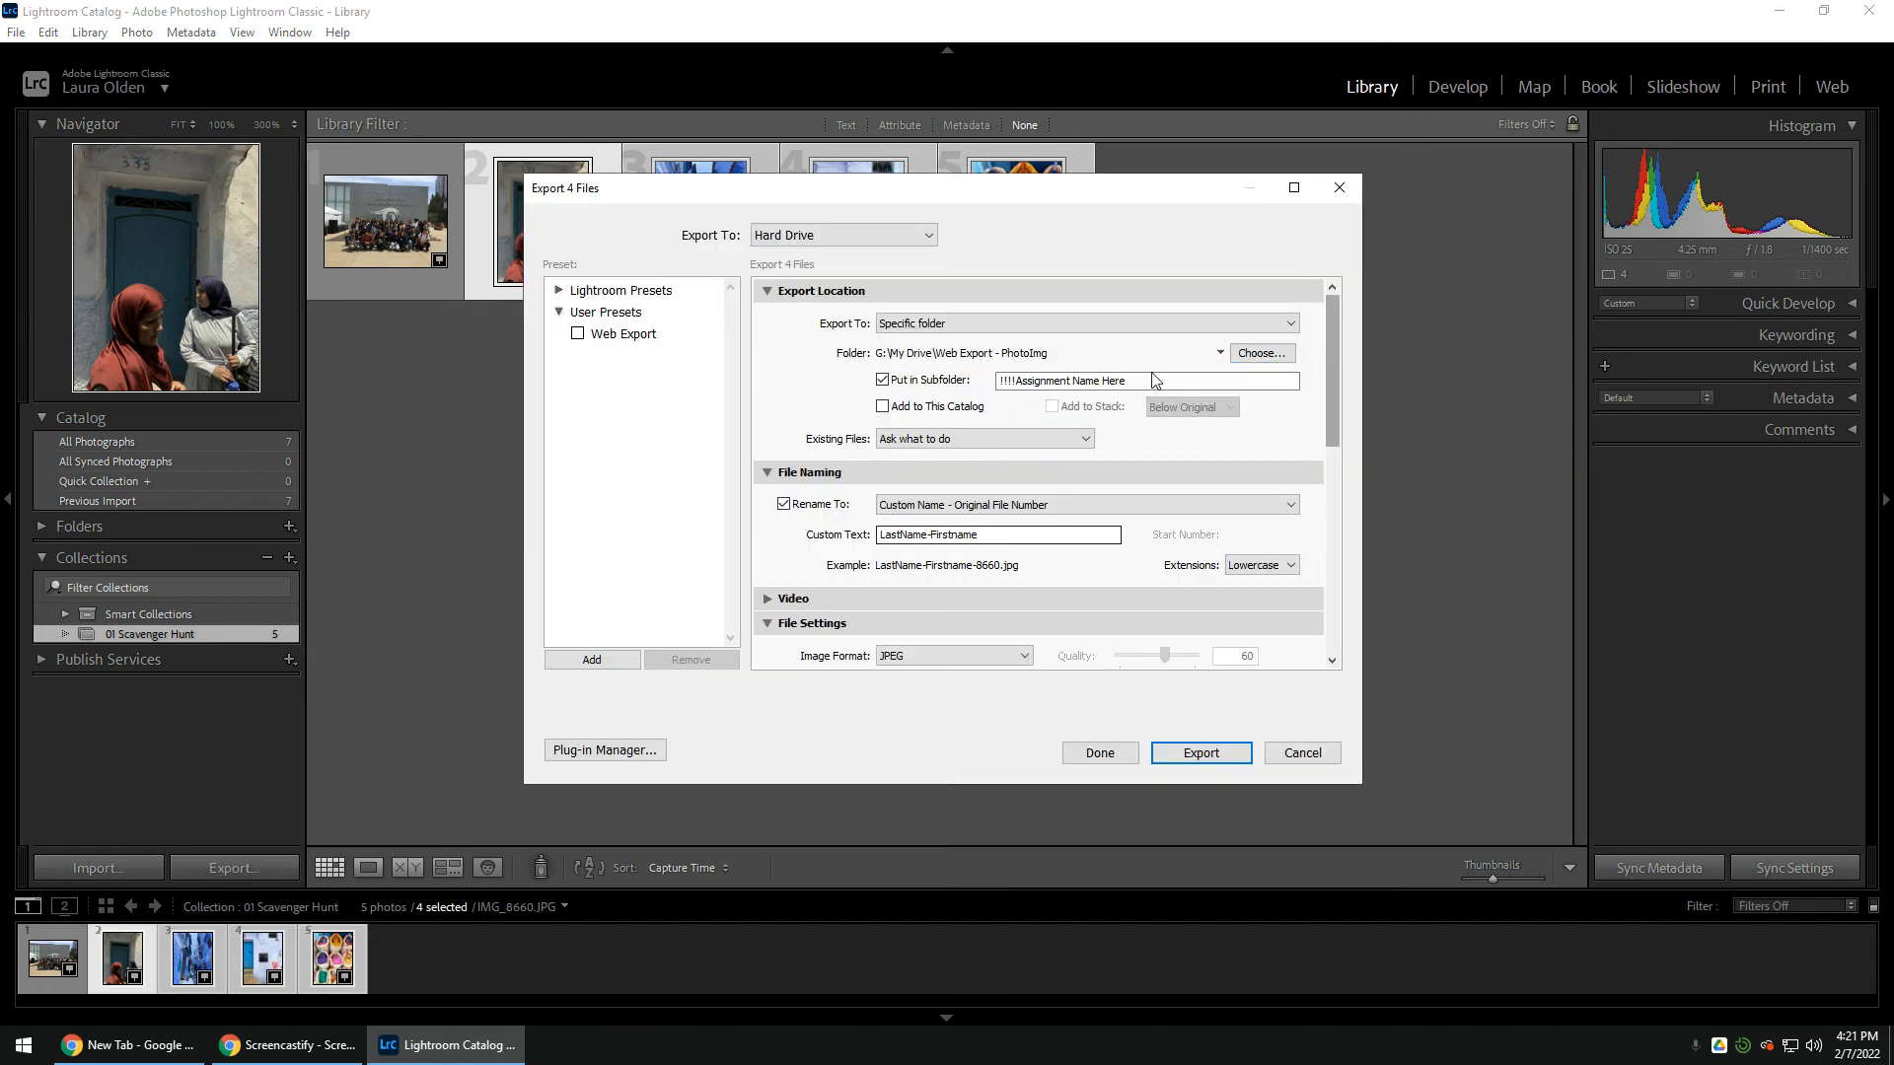
pyautogui.click(1143, 382)
pyautogui.write('01 Scanven')
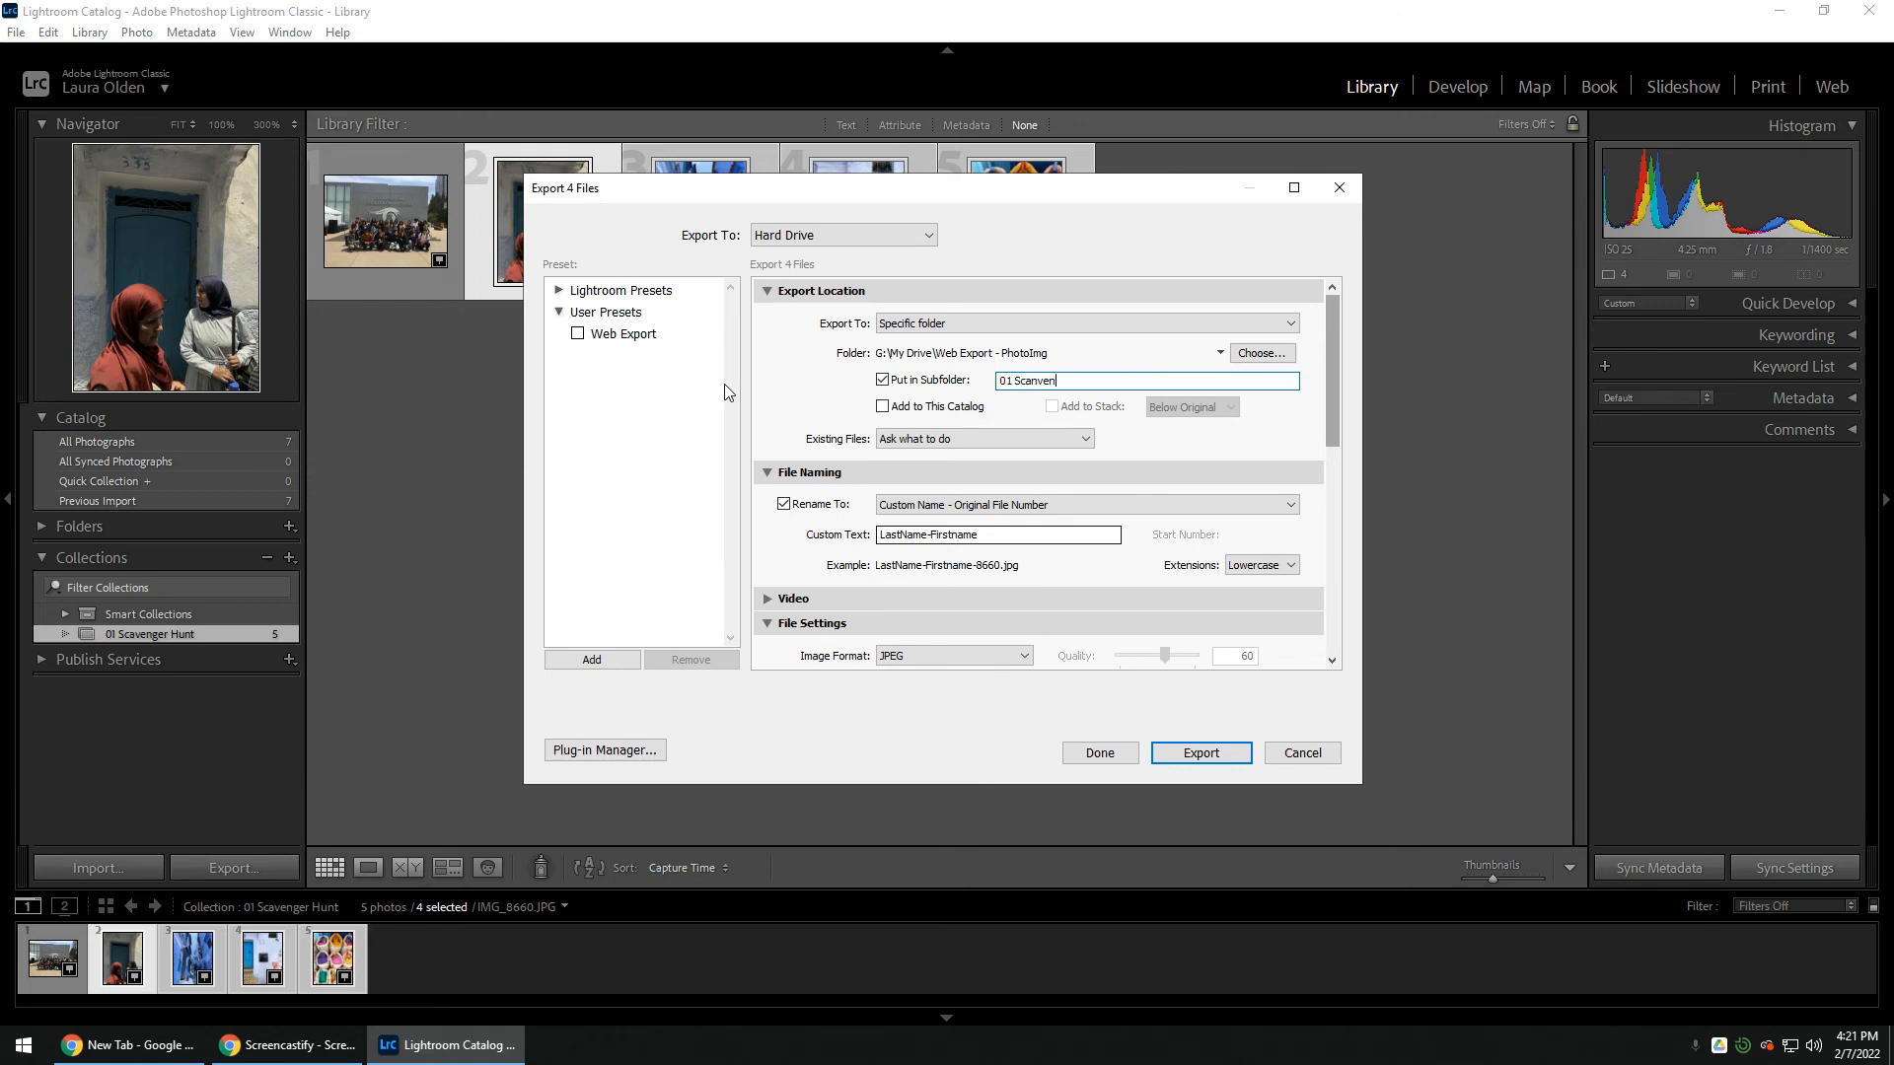
pyautogui.write('ger Hunt')
pyautogui.click(1157, 521)
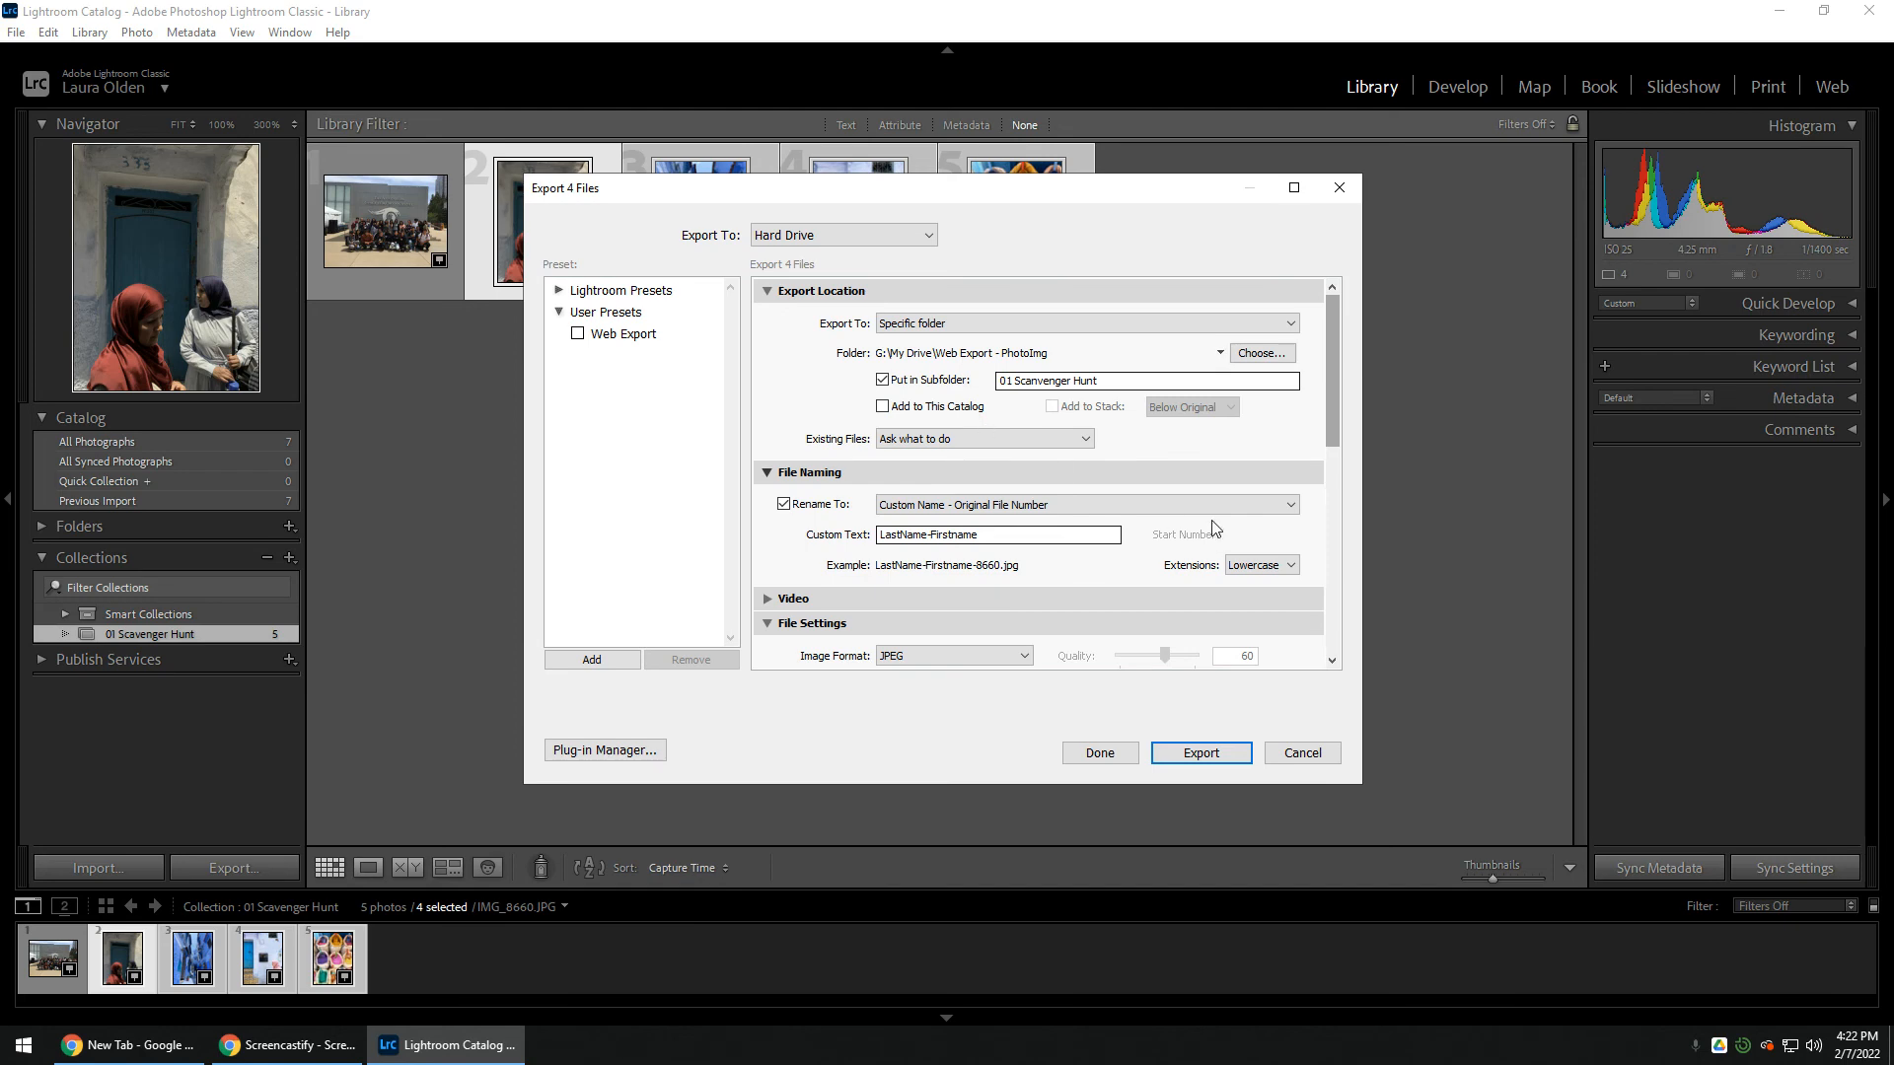
pyautogui.moveTo(1331, 419)
pyautogui.mouseDown()
pyautogui.moveTo(1364, 598)
pyautogui.moveTo(1344, 451)
pyautogui.mouseUp()
pyautogui.click(1201, 754)
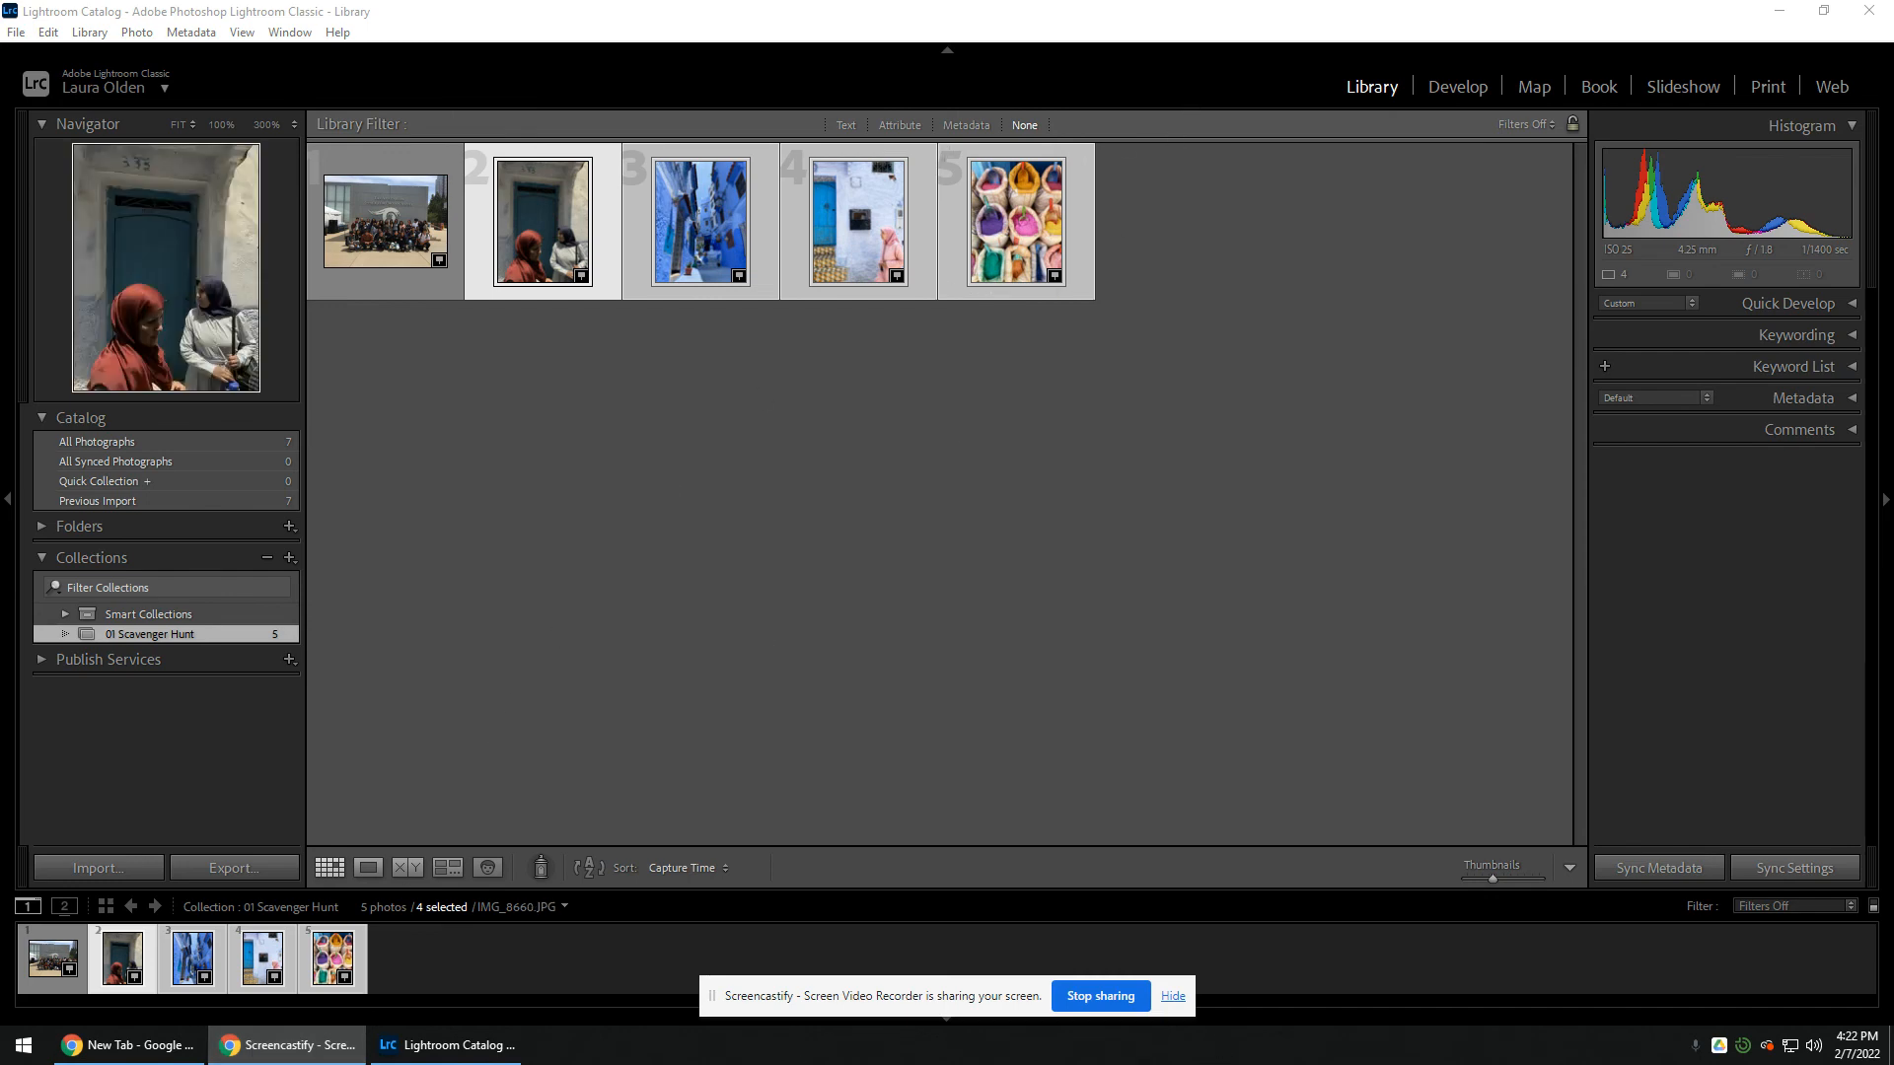
# Switch to Google Drive in Chrome and open the 01 Scavenger Hunt folder inside Web Export - PhotoImg to check the exported photos.
pyautogui.click(128, 1052)
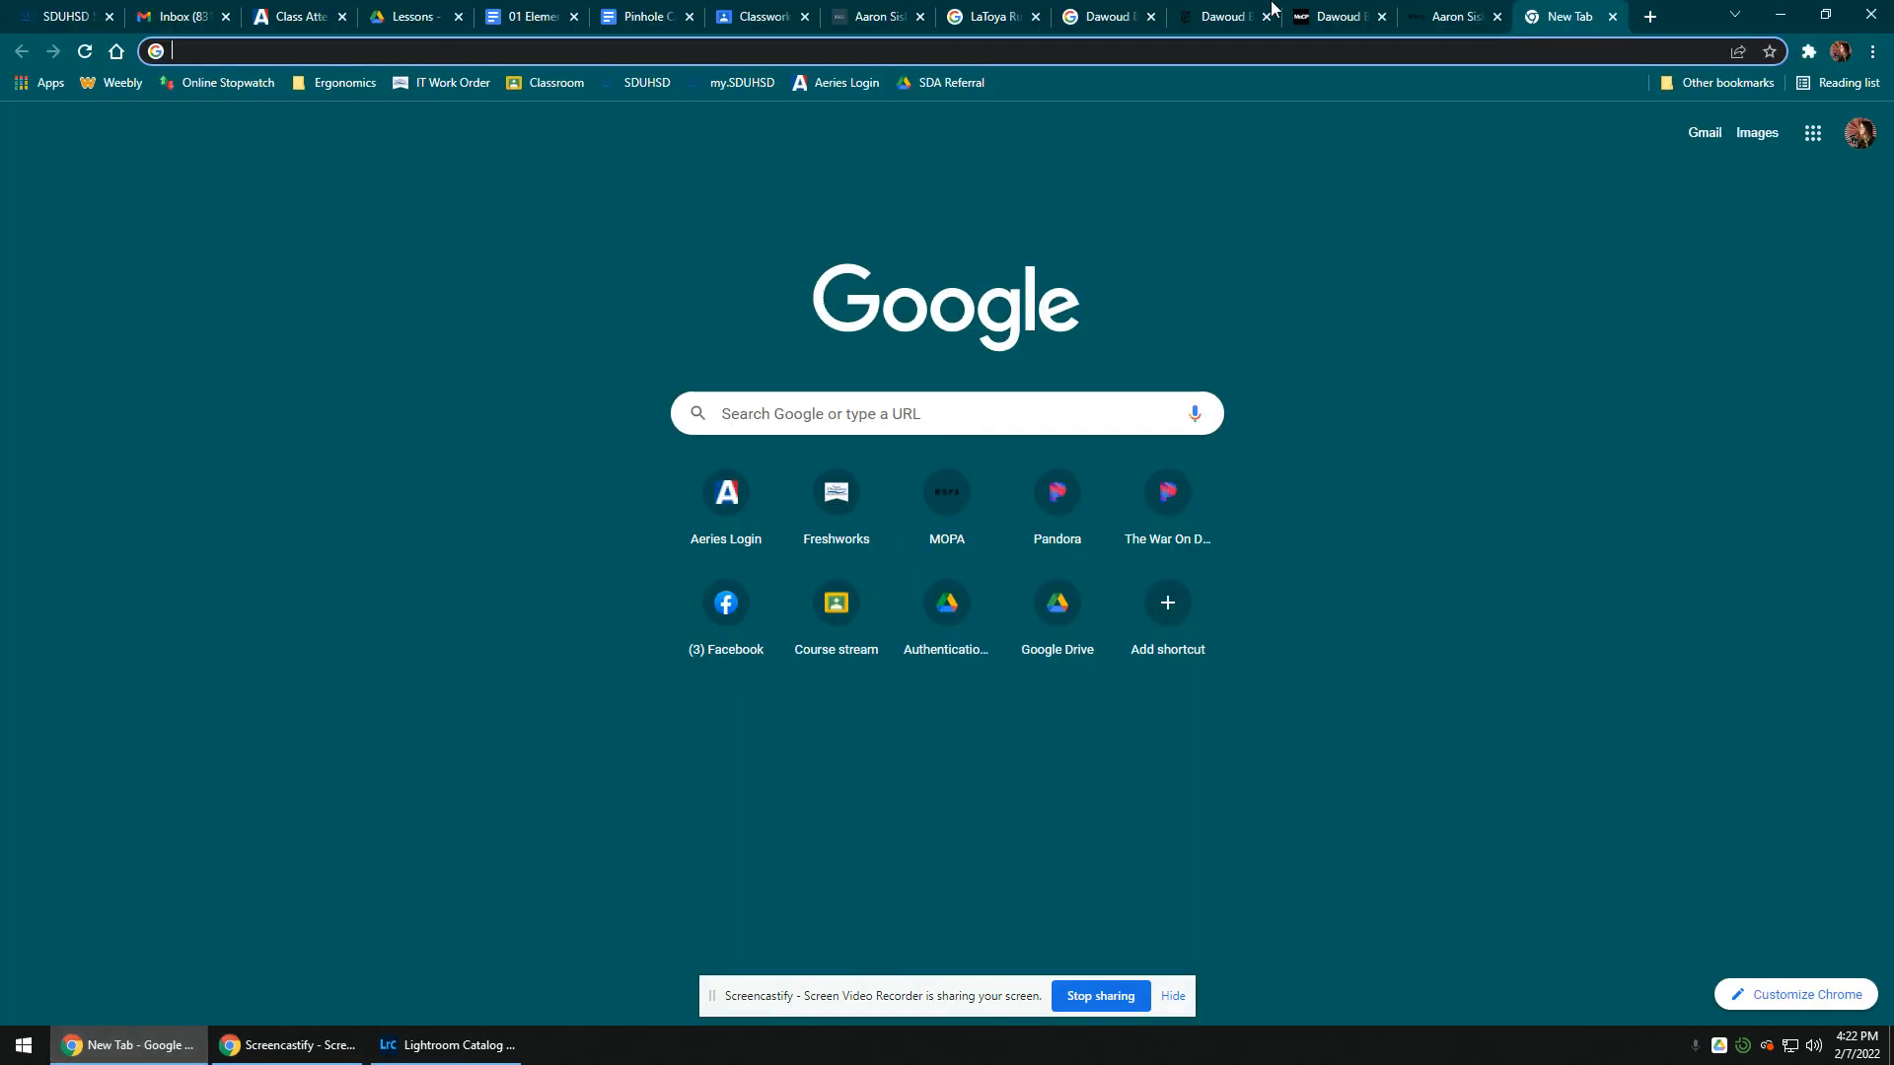
pyautogui.click(424, 17)
pyautogui.click(314, 190)
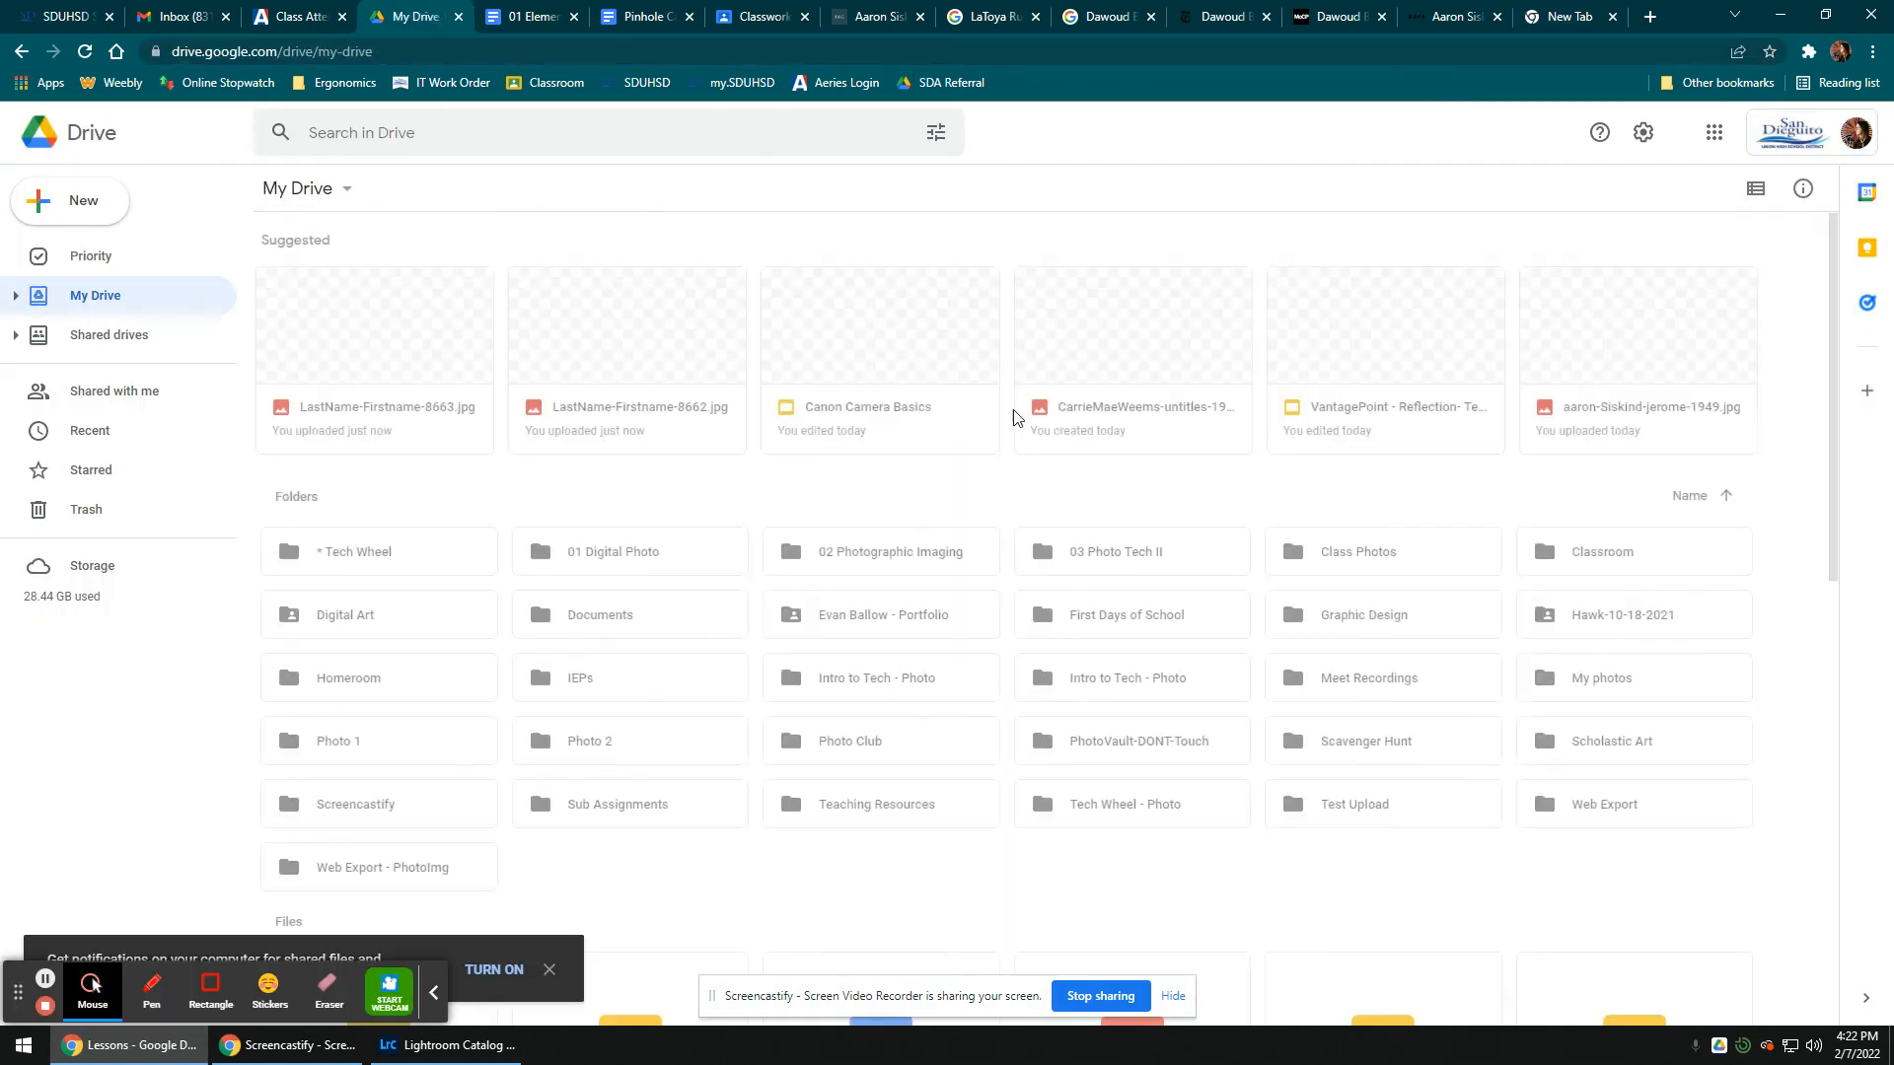
pyautogui.click(357, 876)
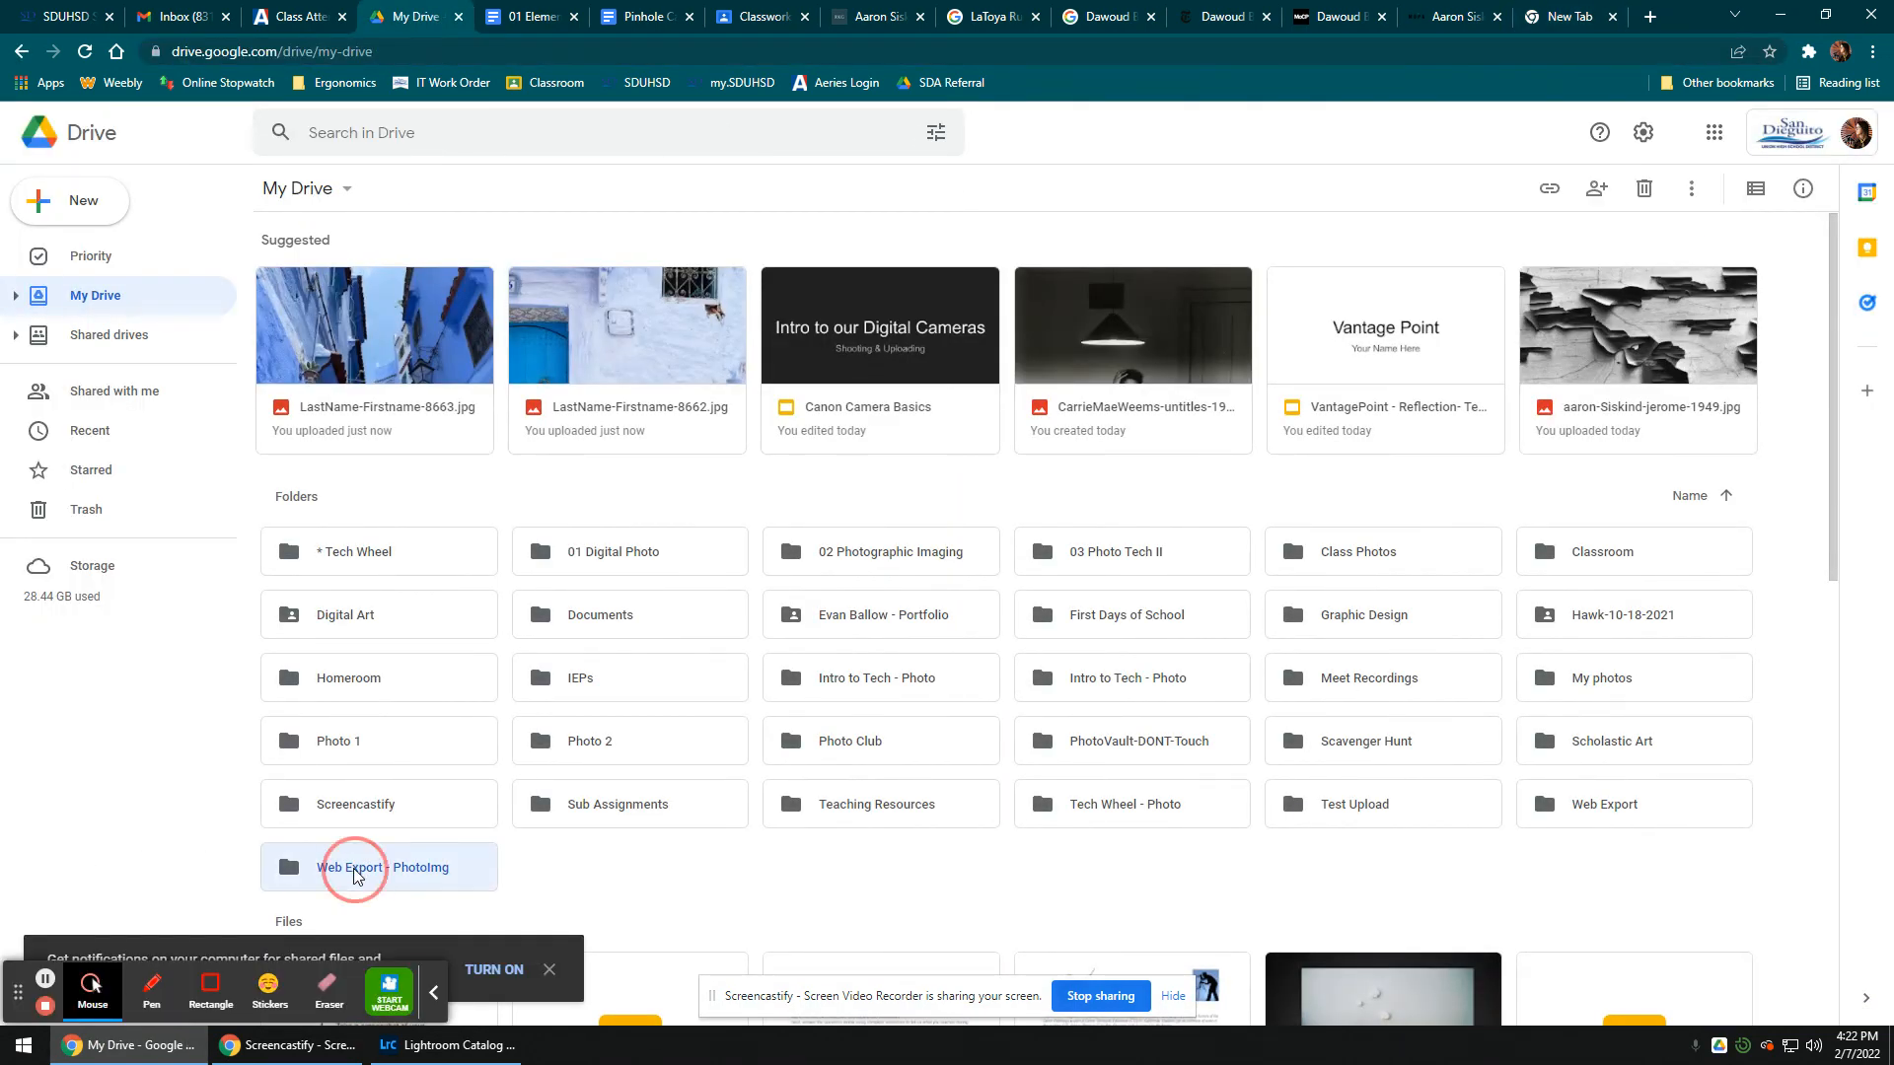
pyautogui.doubleClick(357, 876)
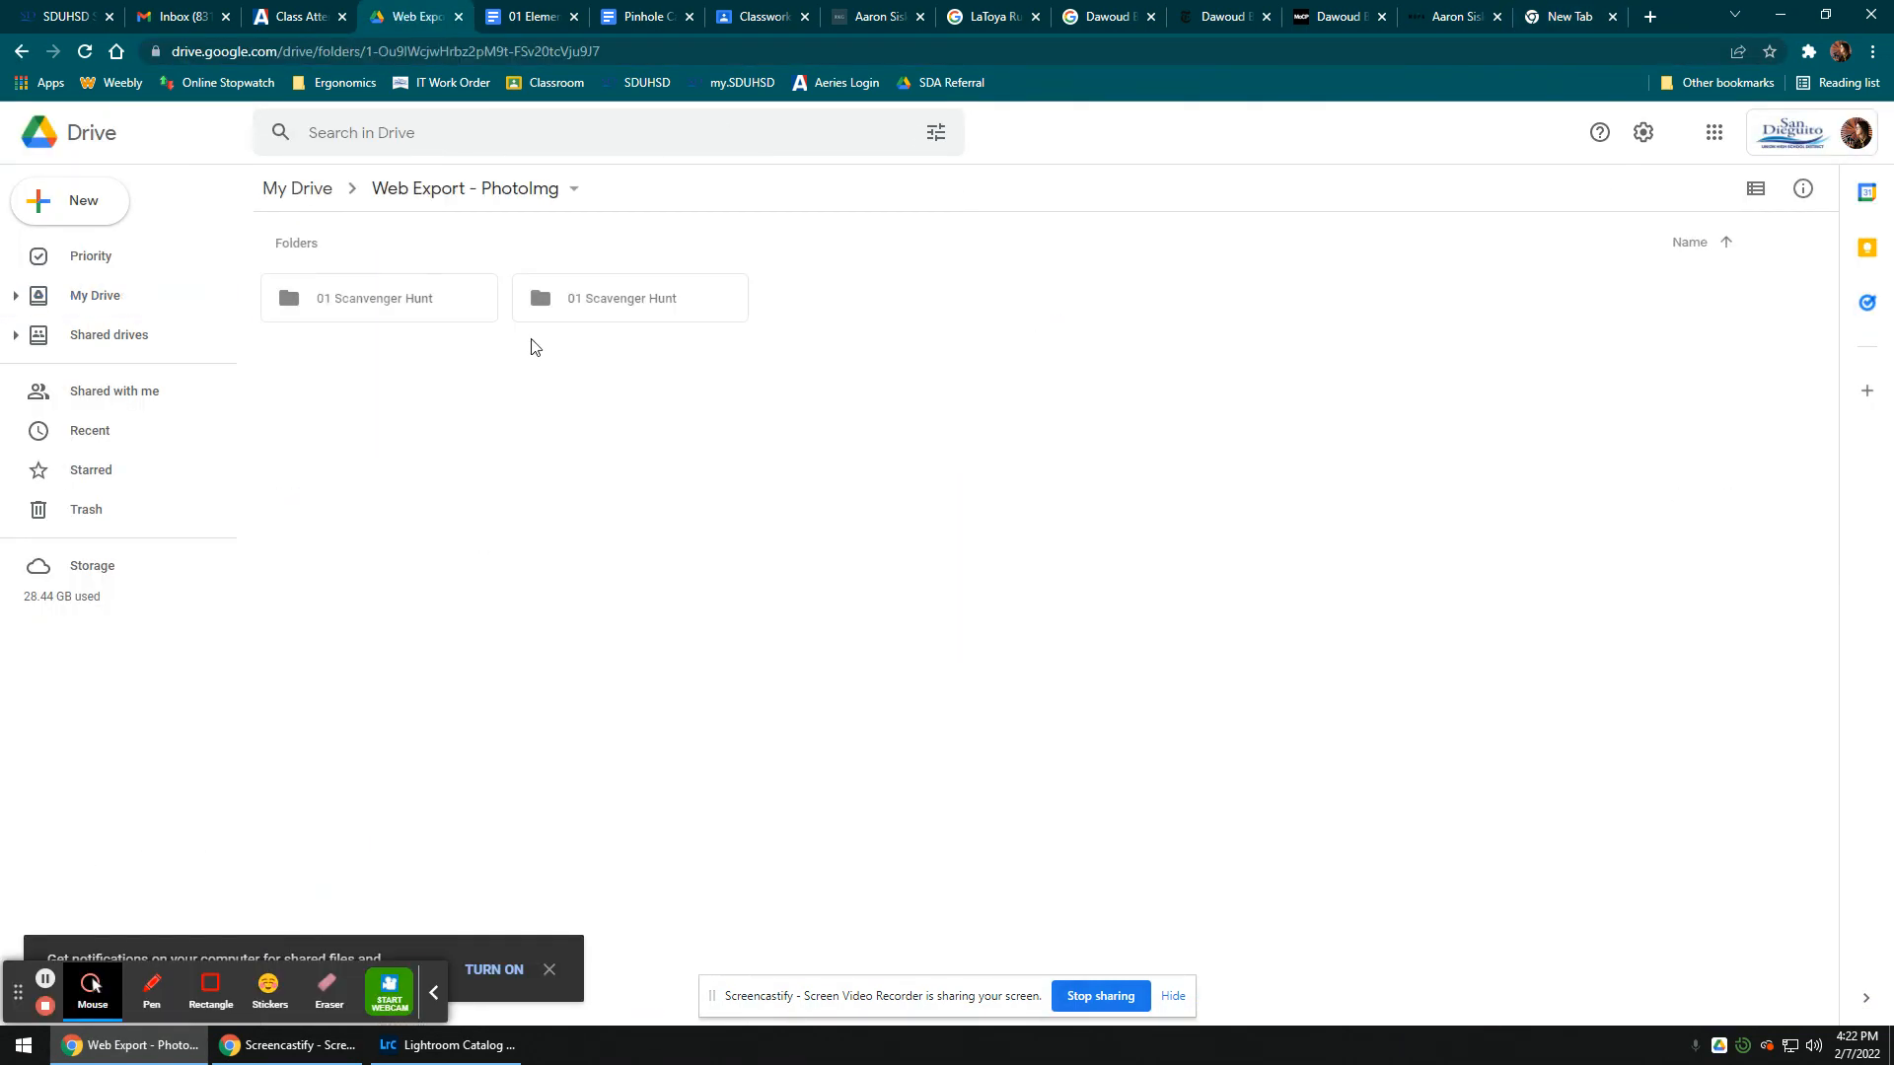
pyautogui.doubleClick(664, 310)
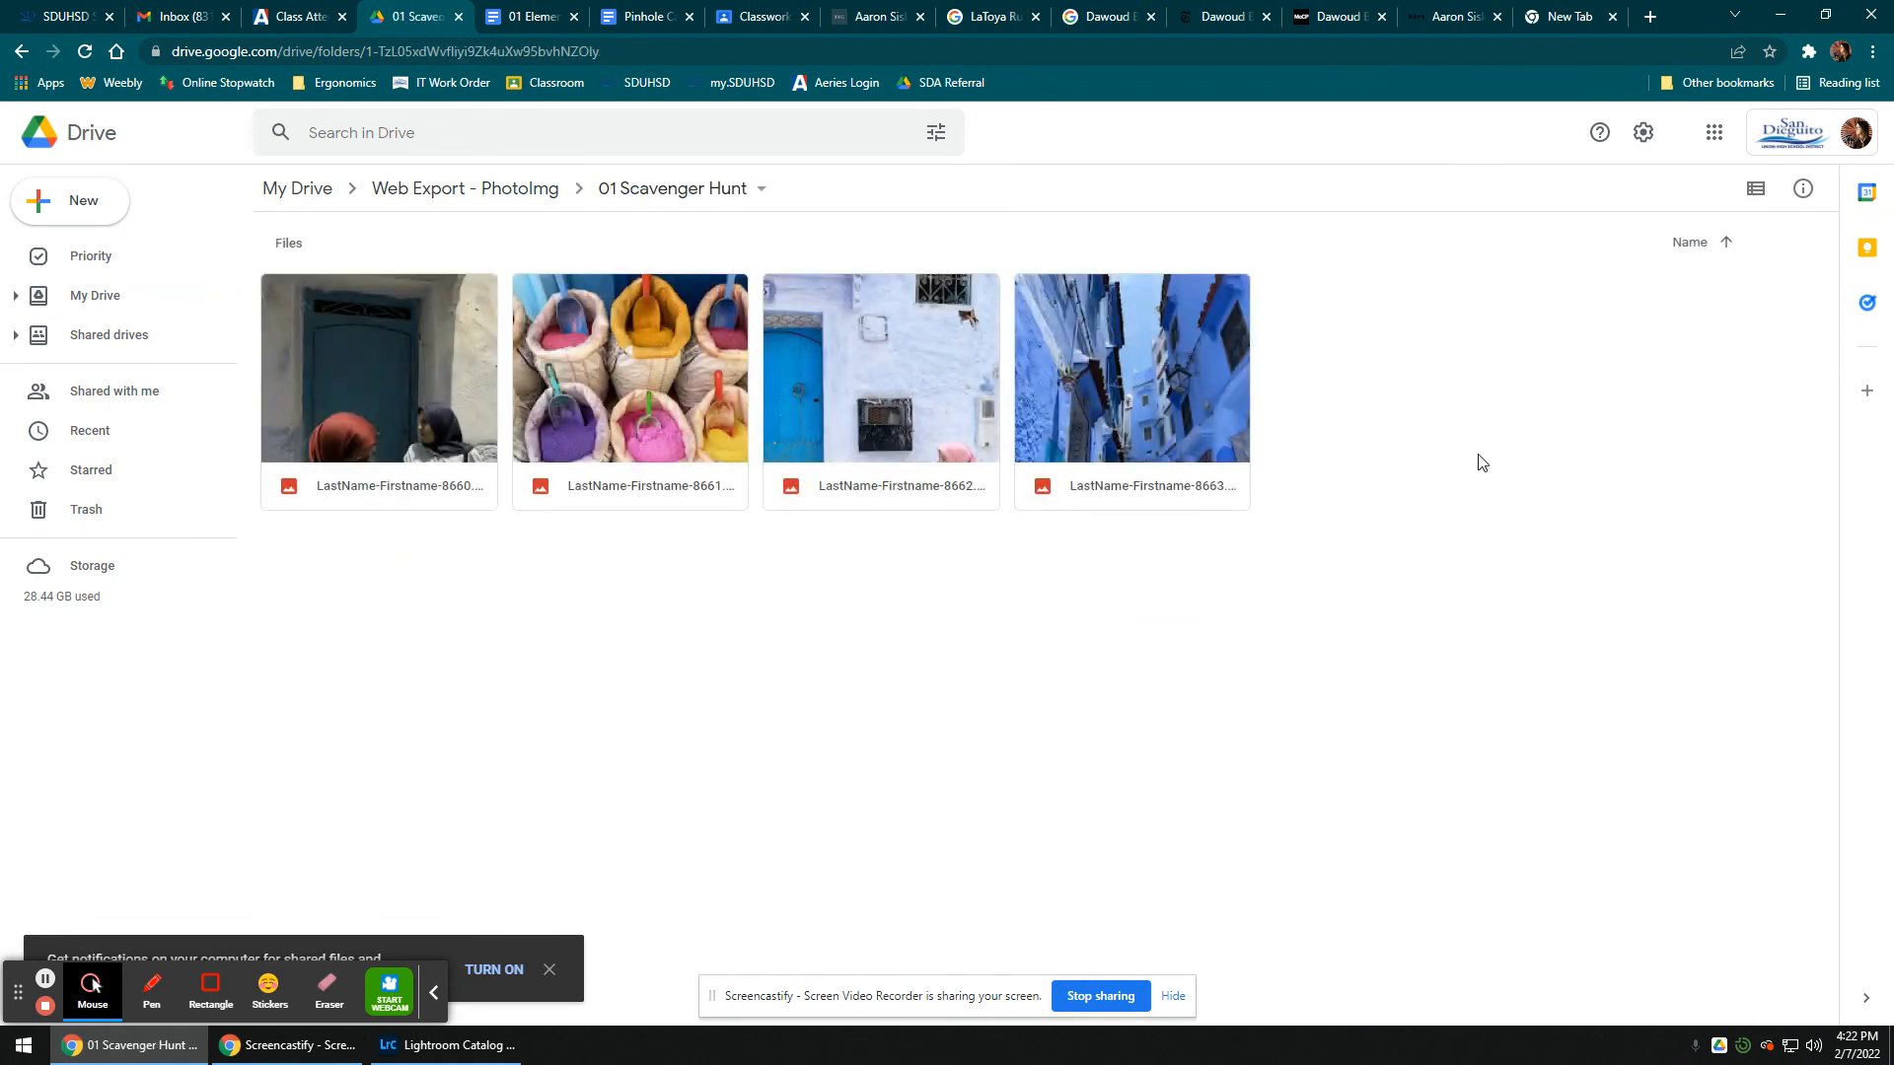